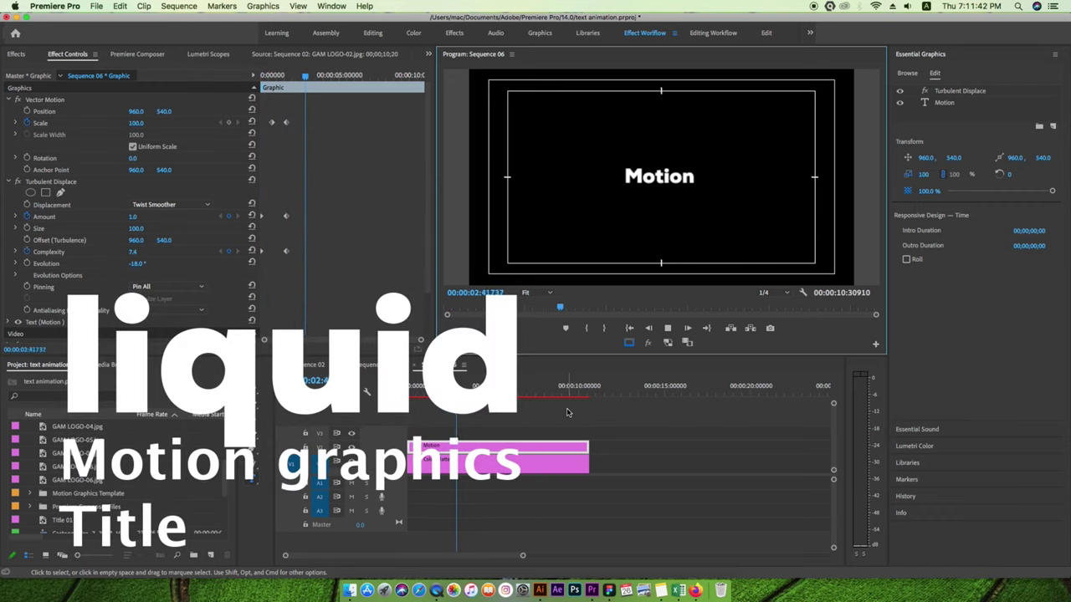
# Play back the existing Motion title animation from the start of Sequence 06.
pyautogui.press('space')
pyautogui.moveTo(475, 393); pyautogui.dragTo(385, 414)
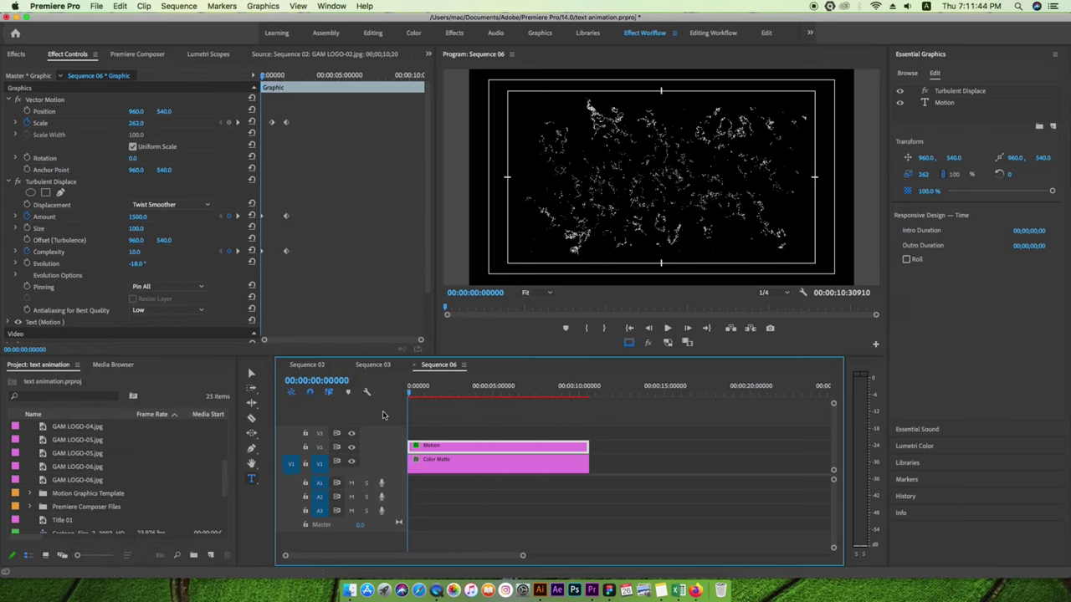
pyautogui.press('space')
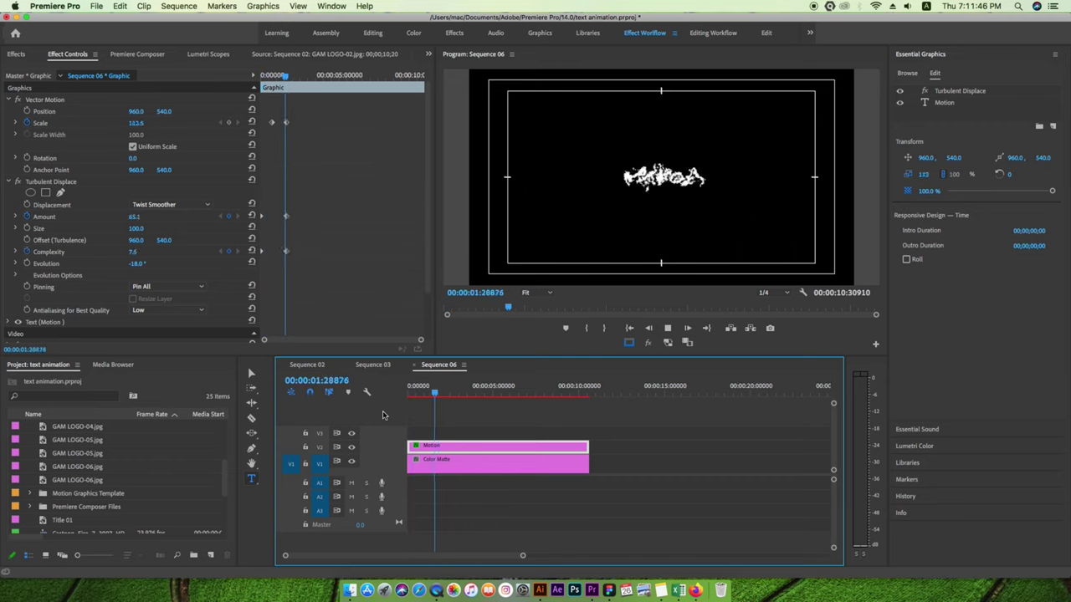
pyautogui.press('Home')
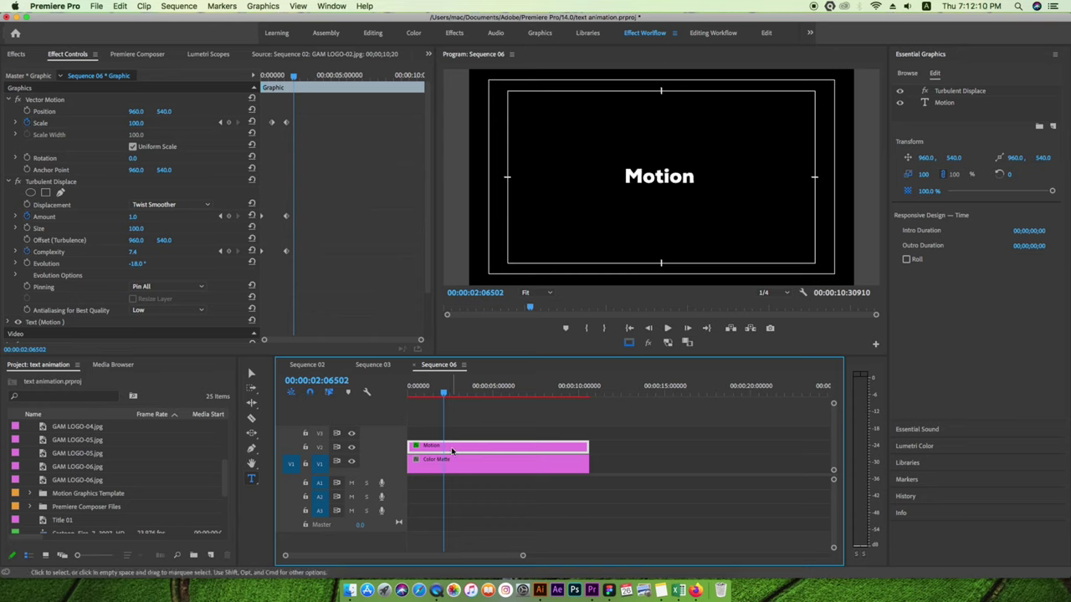
# Replace the existing Motion title clip with a new text layer reading "Motion" at the start of the sequence.
pyautogui.press('Delete')
pyautogui.press('Home')
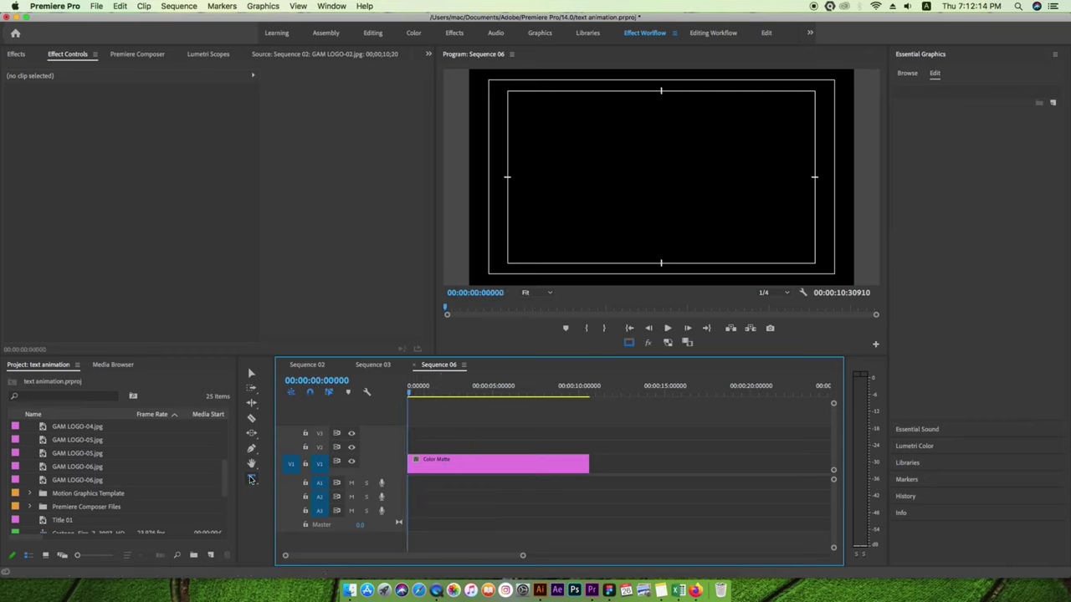
pyautogui.click(251, 479)
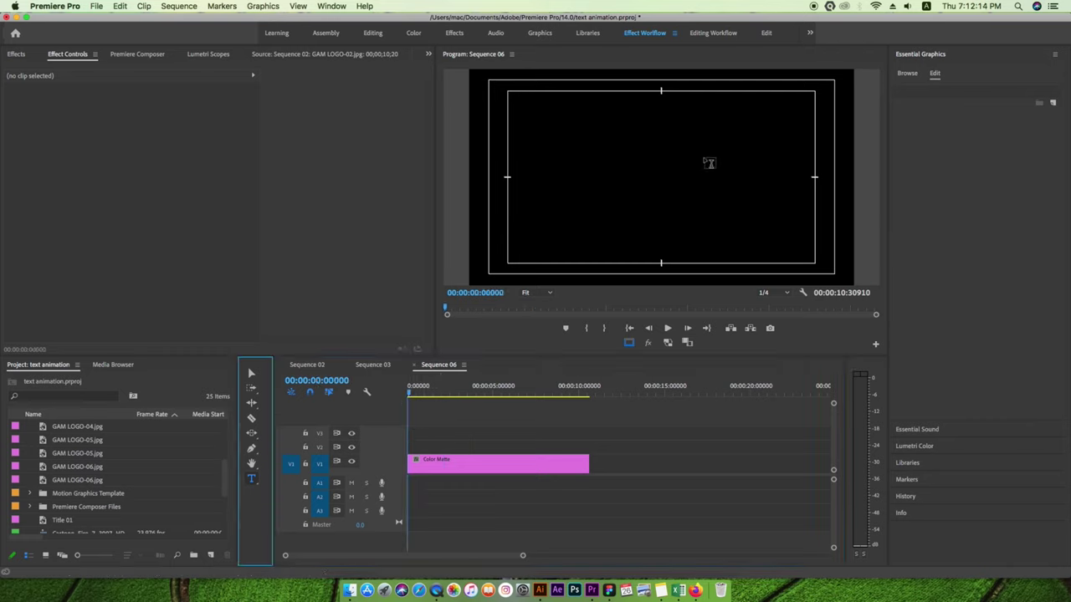
pyautogui.click(647, 191)
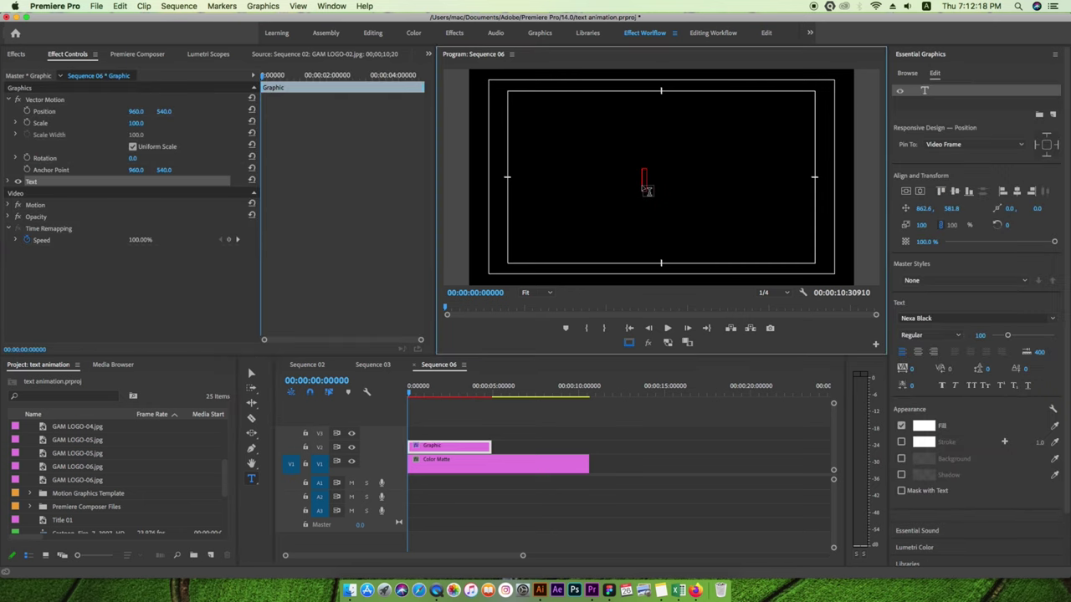
pyautogui.write('Motion')
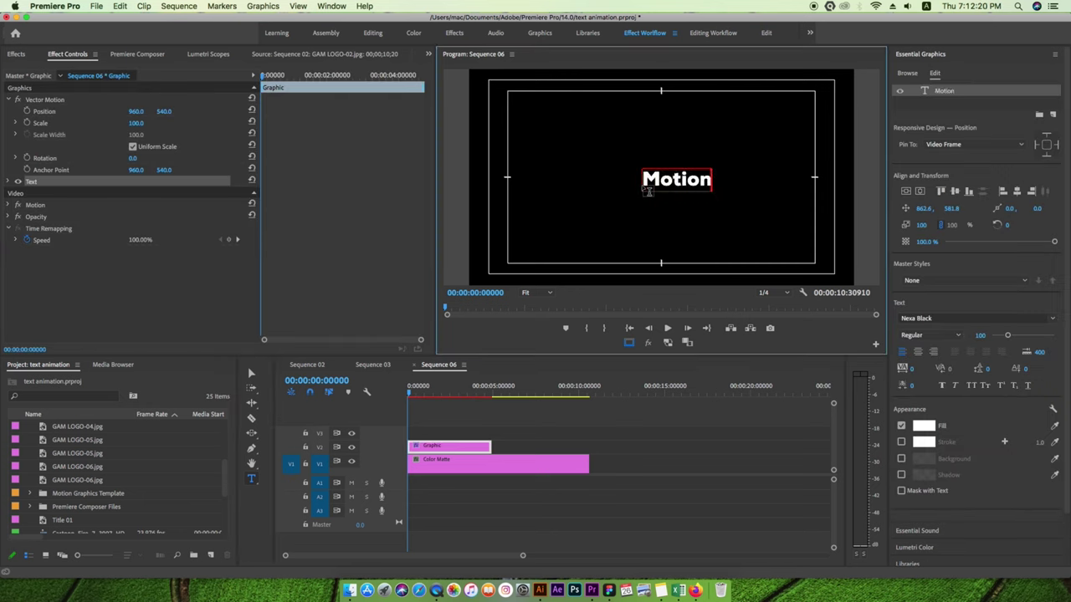
# Center the Motion text vertically and horizontally in the video frame.
pyautogui.press('super+a')
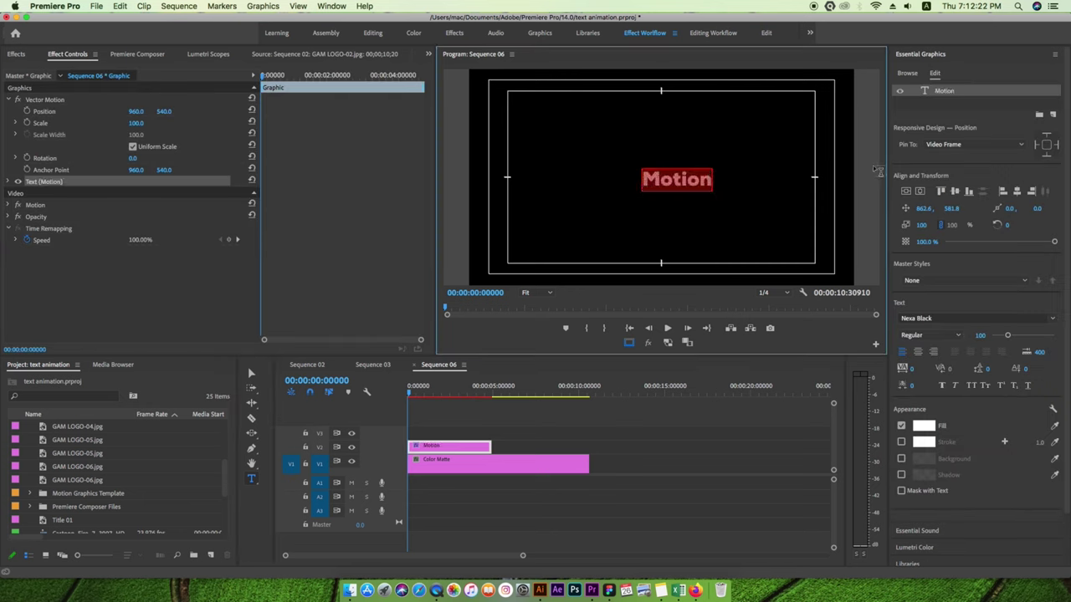
pyautogui.click(906, 193)
pyautogui.click(920, 192)
pyautogui.click(693, 177)
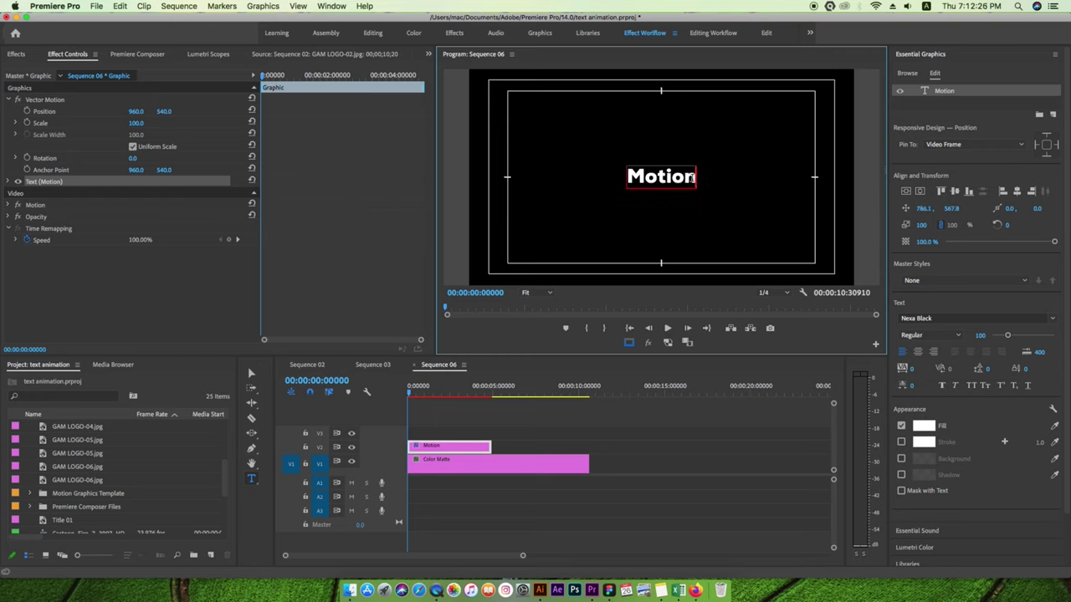
# Enlarge the Motion text to font size 202 and re-center it in the frame.
pyautogui.press('super+a')
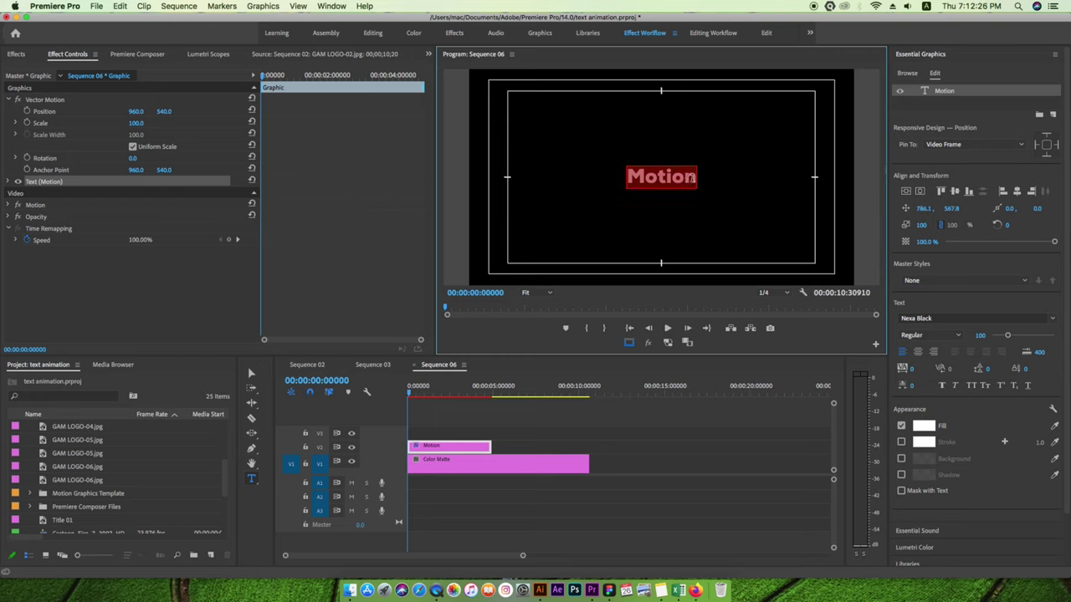
pyautogui.click(958, 336)
pyautogui.click(958, 344)
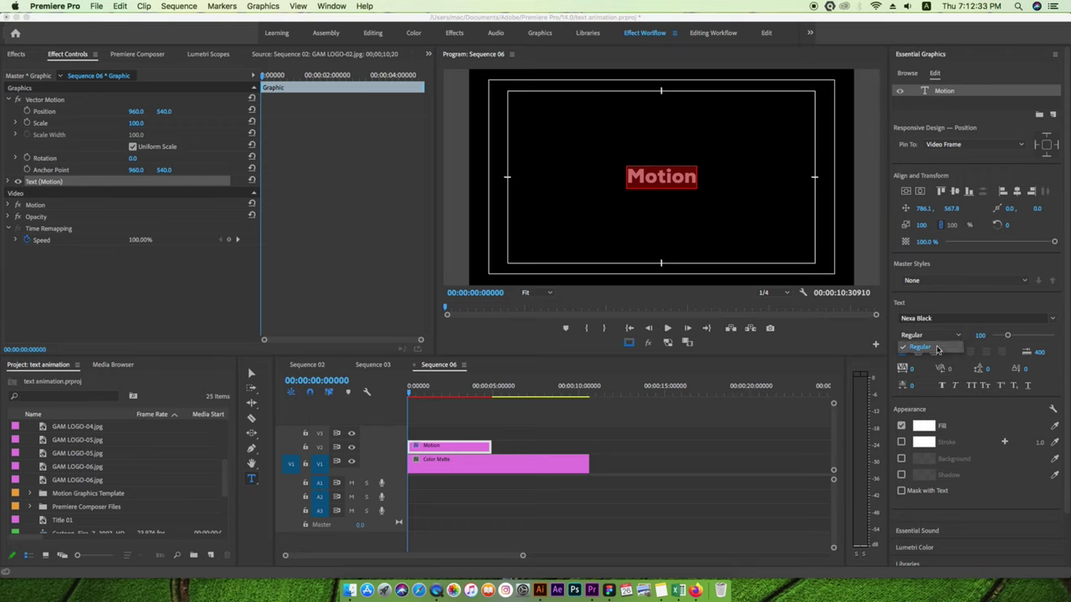
pyautogui.moveTo(1000, 337); pyautogui.dragTo(1020, 333)
pyautogui.click(906, 191)
pyautogui.click(919, 191)
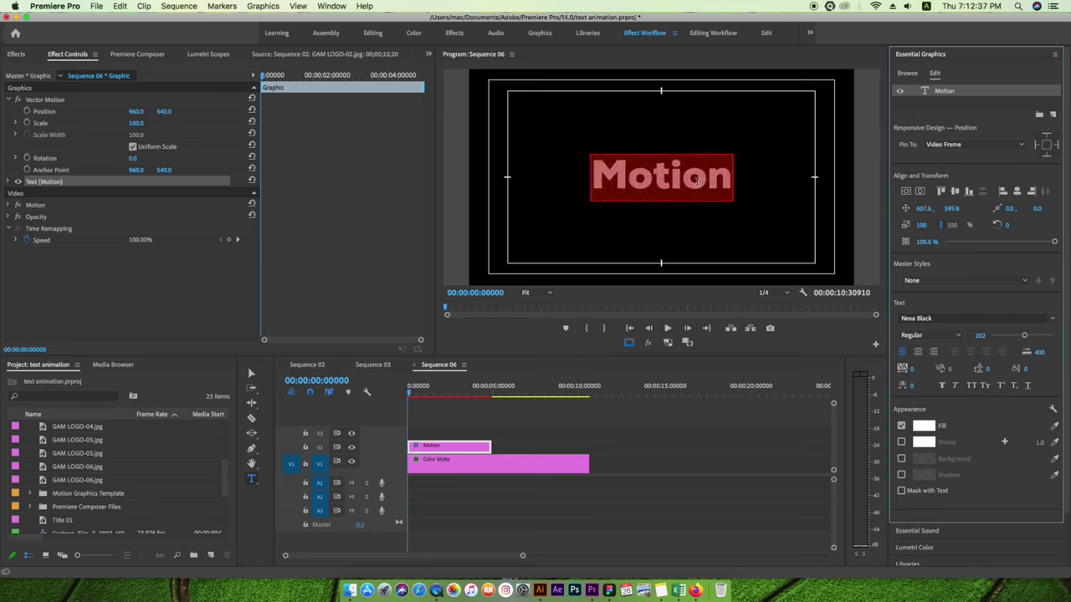
# Apply the Turbulent Displace video effect to the Motion title clip and preview it.
pyautogui.click(17, 54)
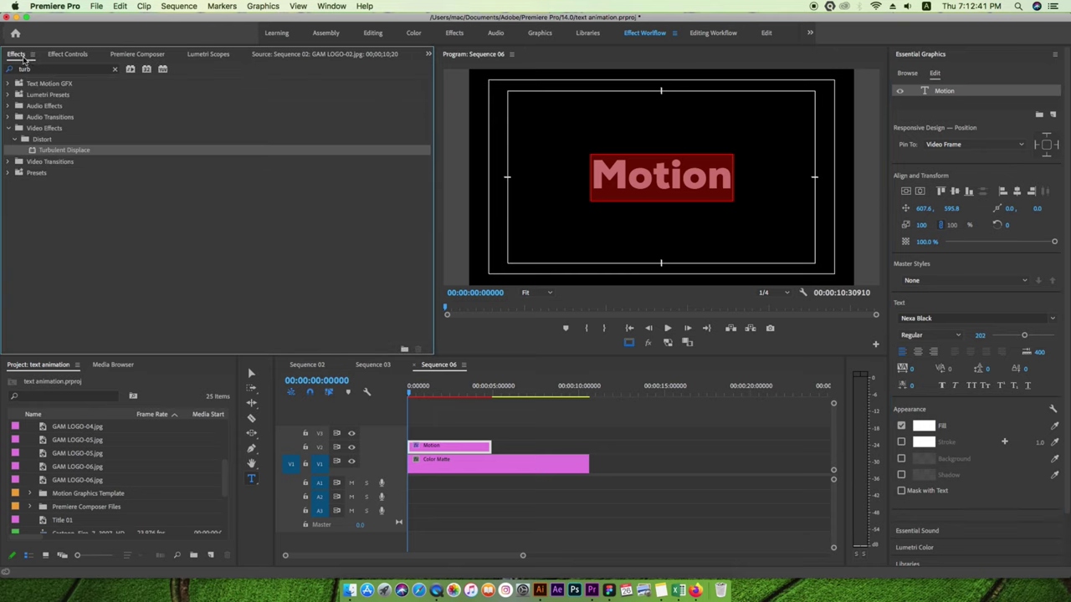
pyautogui.click(38, 70)
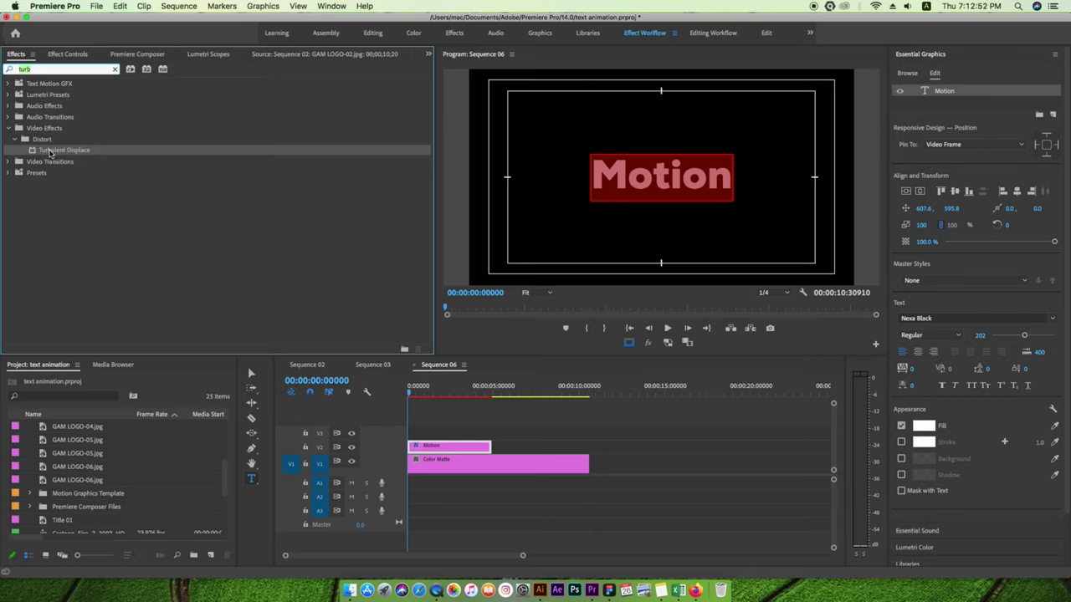
pyautogui.moveTo(50, 153); pyautogui.dragTo(446, 449)
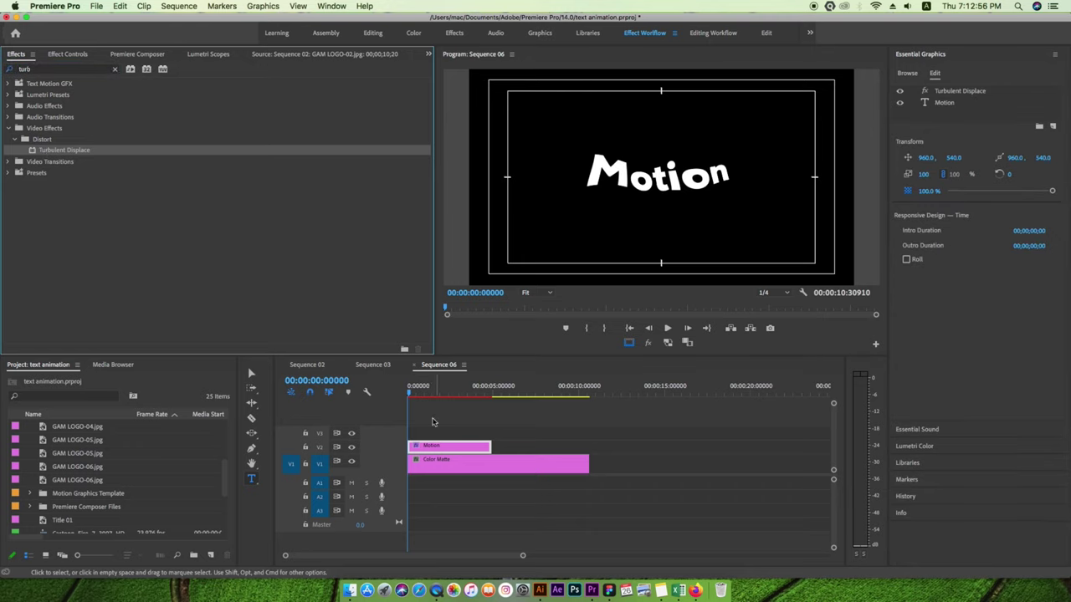
pyautogui.press('space')
pyautogui.moveTo(427, 389); pyautogui.dragTo(450, 411)
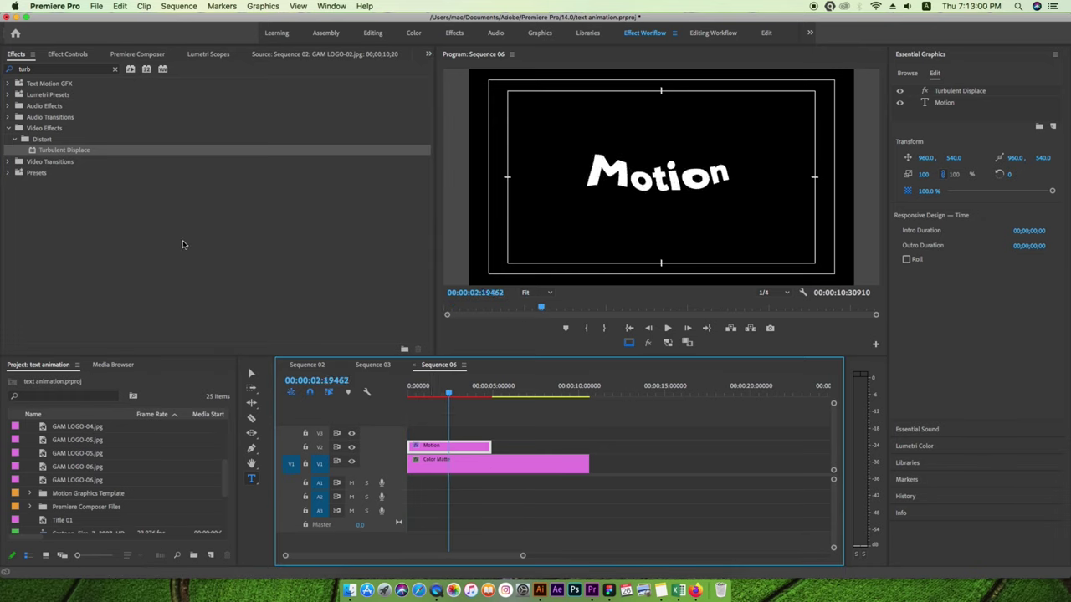
# Set Turbulent Displace Amount to 1500 at the clip's start and enable keyframing for it.
pyautogui.click(72, 56)
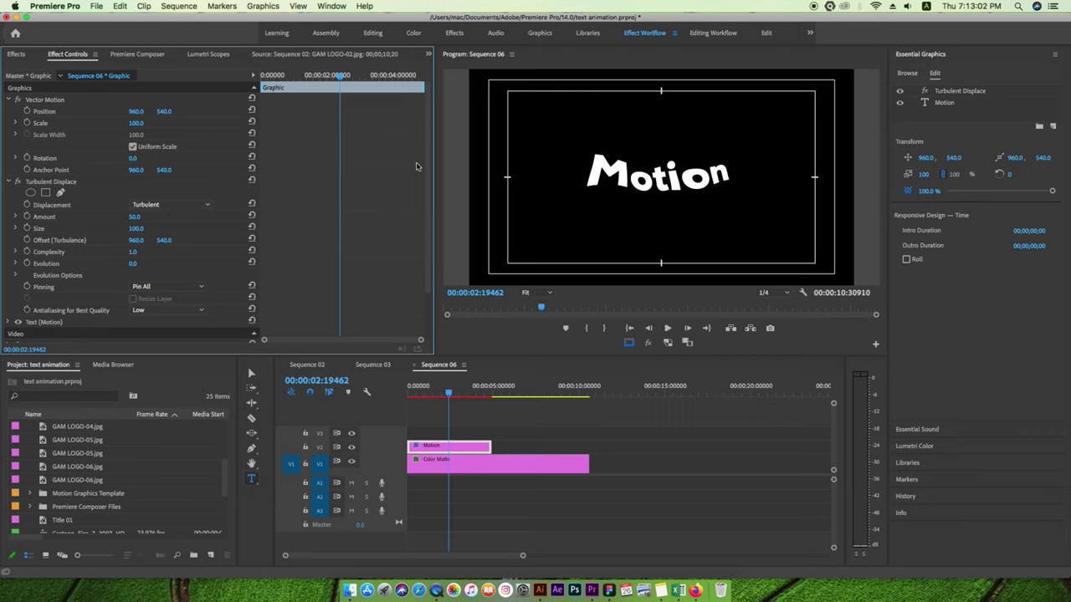
pyautogui.click(9, 100)
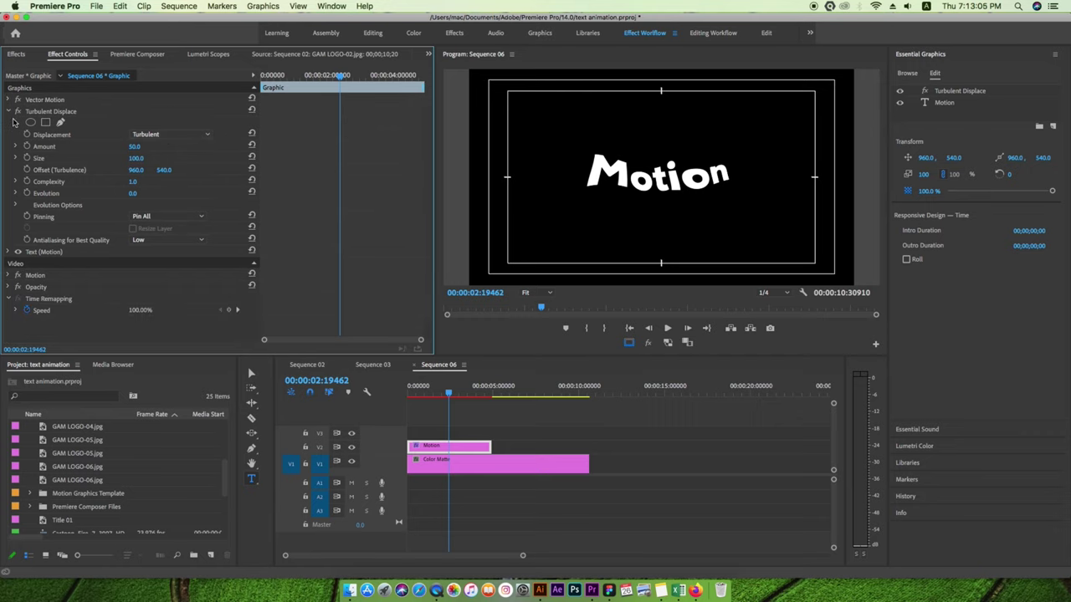
pyautogui.click(9, 299)
pyautogui.moveTo(337, 76); pyautogui.dragTo(252, 115)
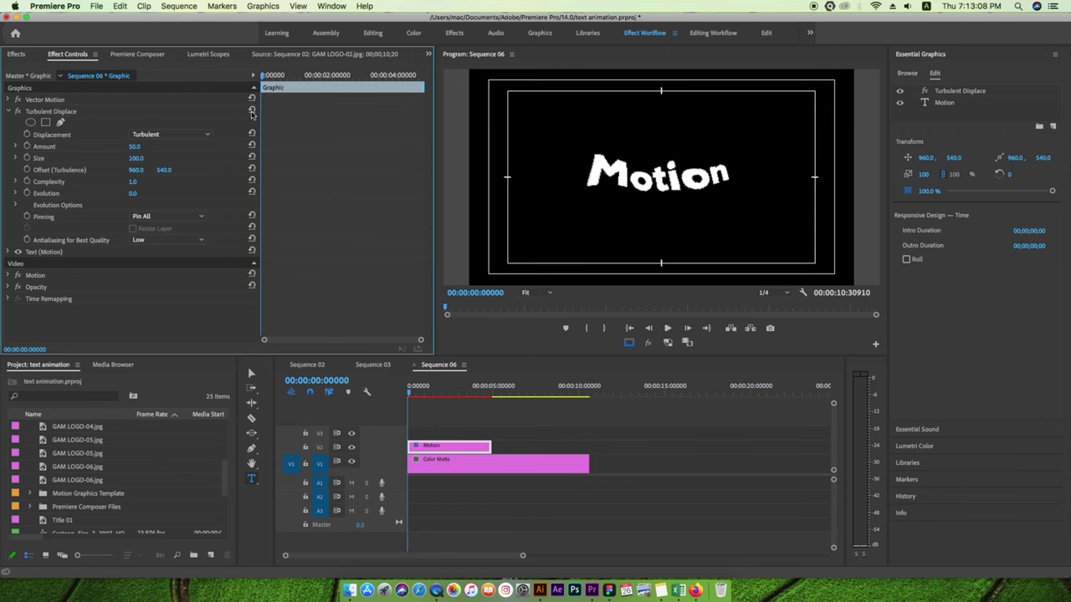
pyautogui.click(136, 146)
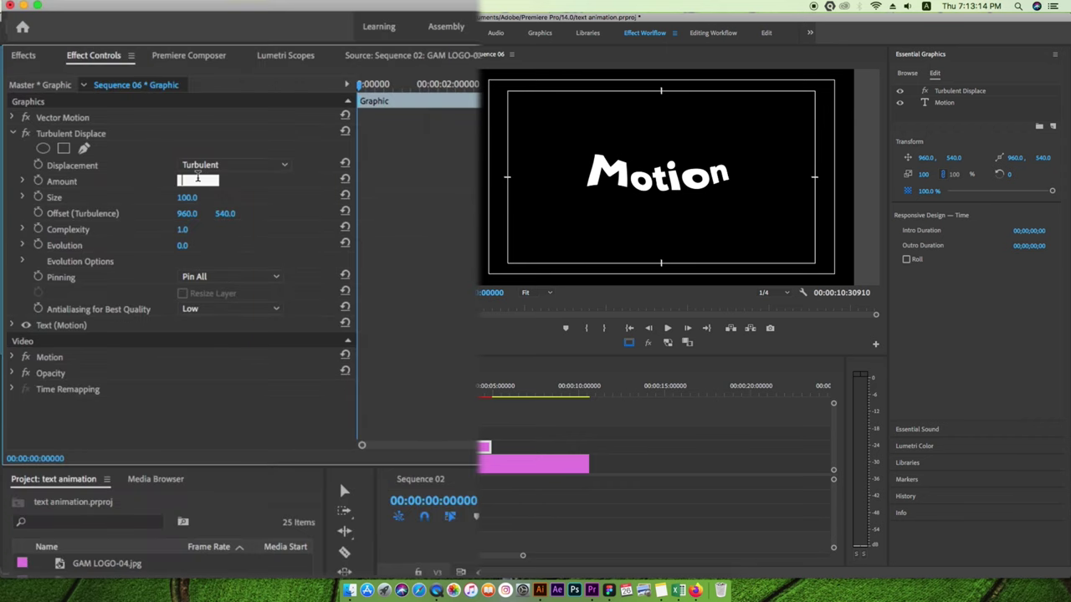
pyautogui.write('1500')
pyautogui.press('Return')
pyautogui.click(38, 181)
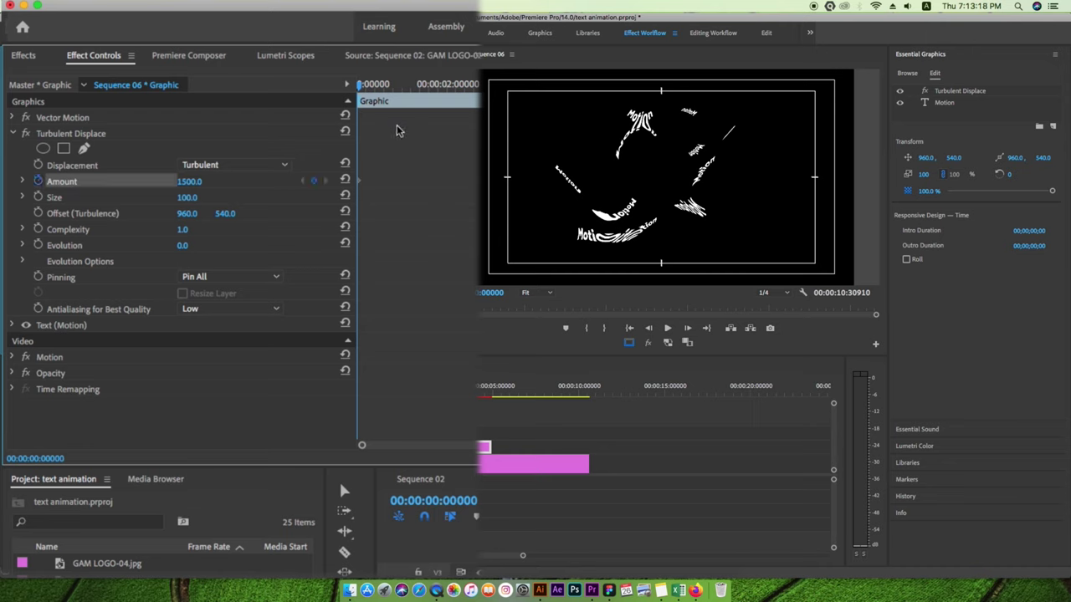
# Add an Amount keyframe of 1 at about one second into the Motion clip.
pyautogui.moveTo(362, 92); pyautogui.dragTo(405, 94)
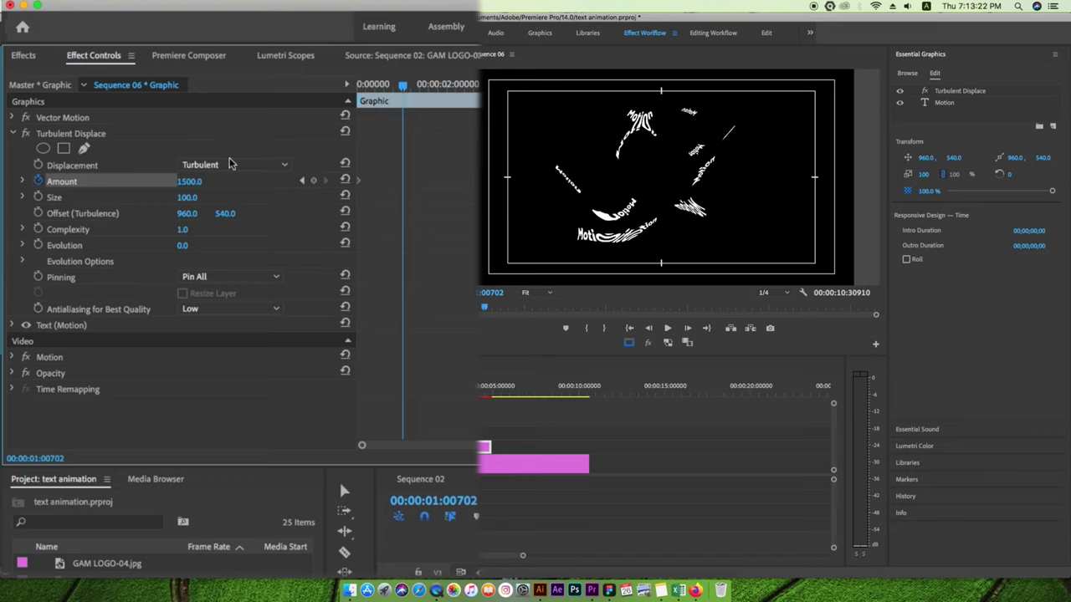
pyautogui.click(192, 181)
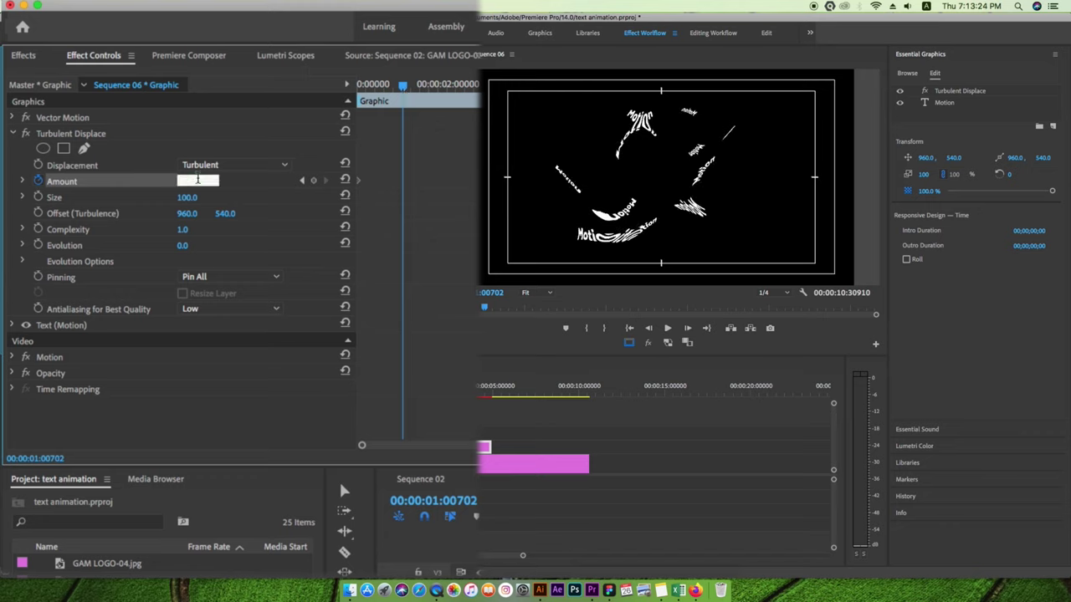
pyautogui.write('1')
pyautogui.press('Return')
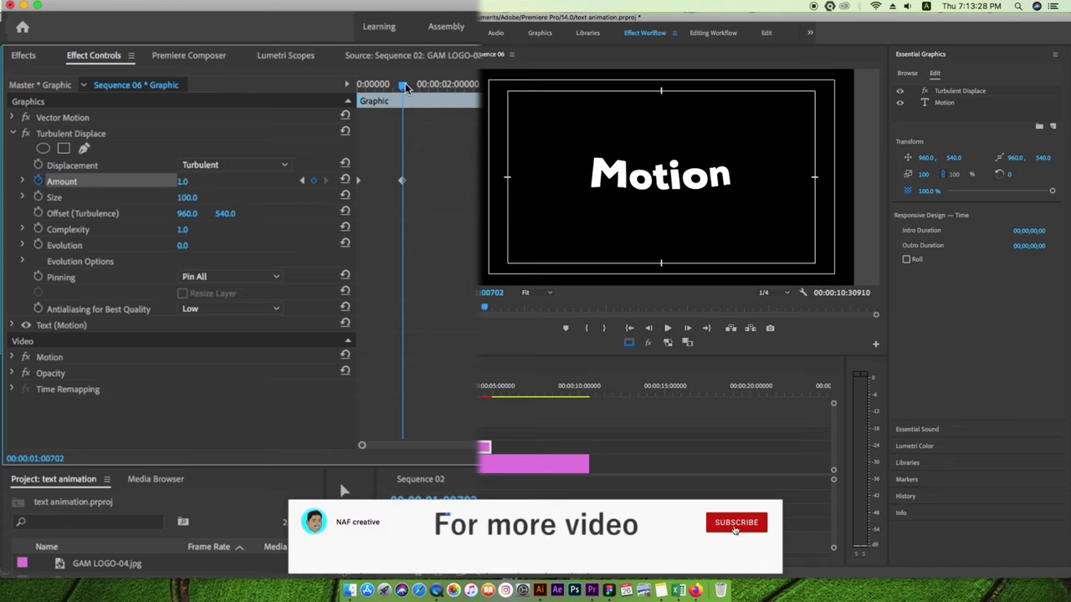
# Set Turbulent Displace Complexity to 6.8 at the clip's start and enable keyframing for it.
pyautogui.moveTo(404, 87); pyautogui.dragTo(358, 87)
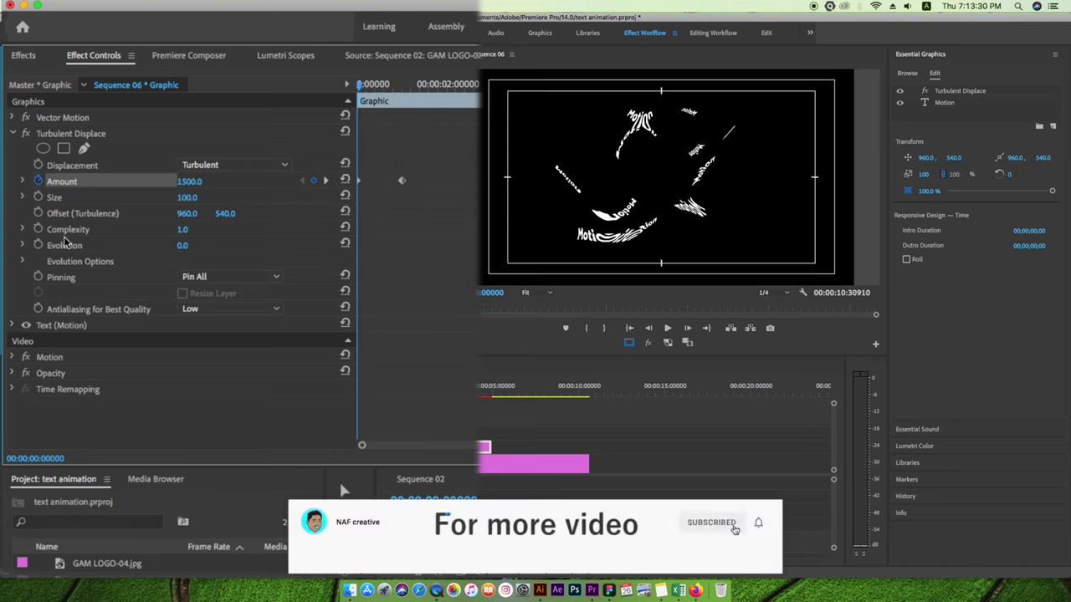
pyautogui.moveTo(182, 231); pyautogui.dragTo(212, 229)
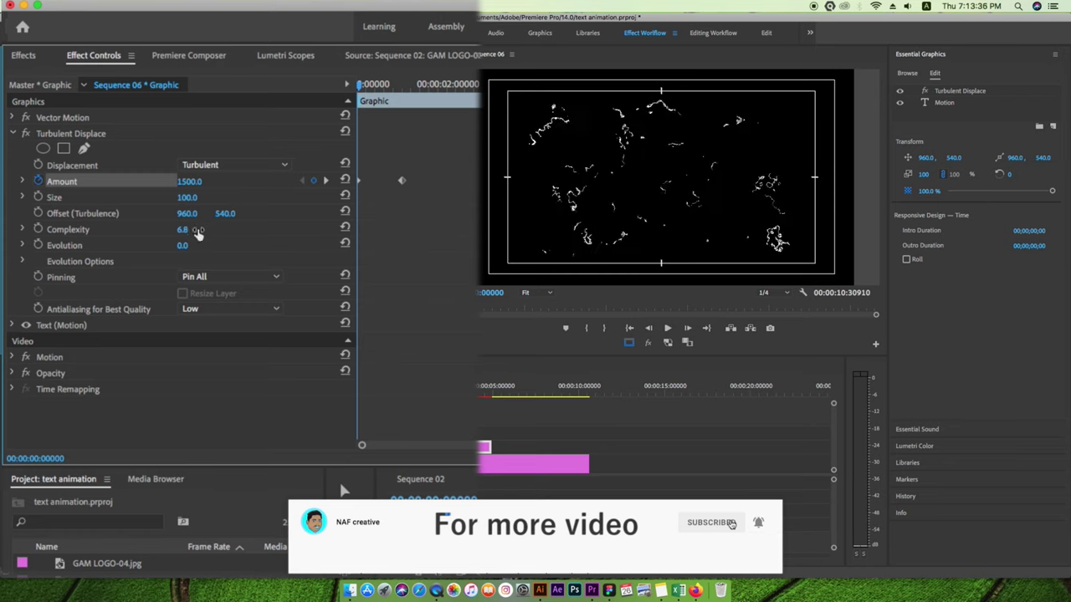
pyautogui.click(38, 230)
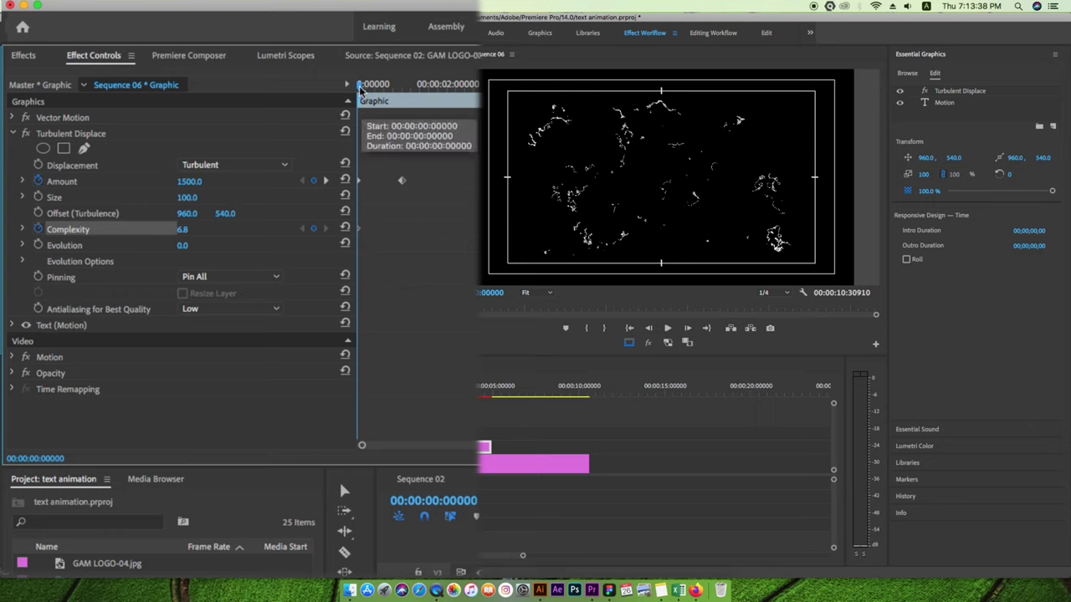
# Add a Complexity keyframe of 1.0 at about one second into the Motion clip.
pyautogui.moveTo(361, 92); pyautogui.dragTo(407, 92)
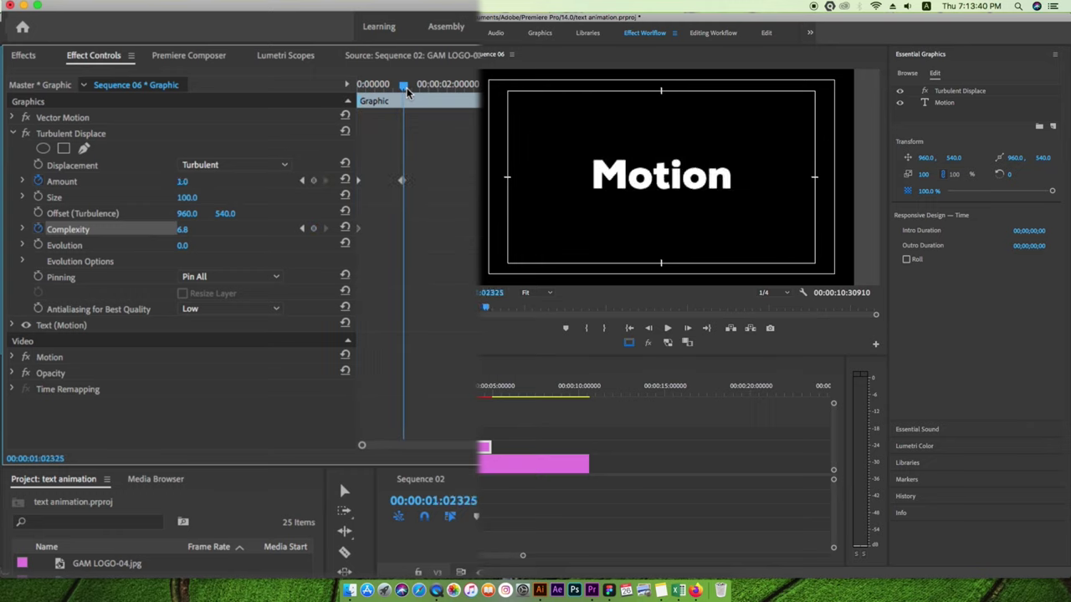
pyautogui.click(197, 228)
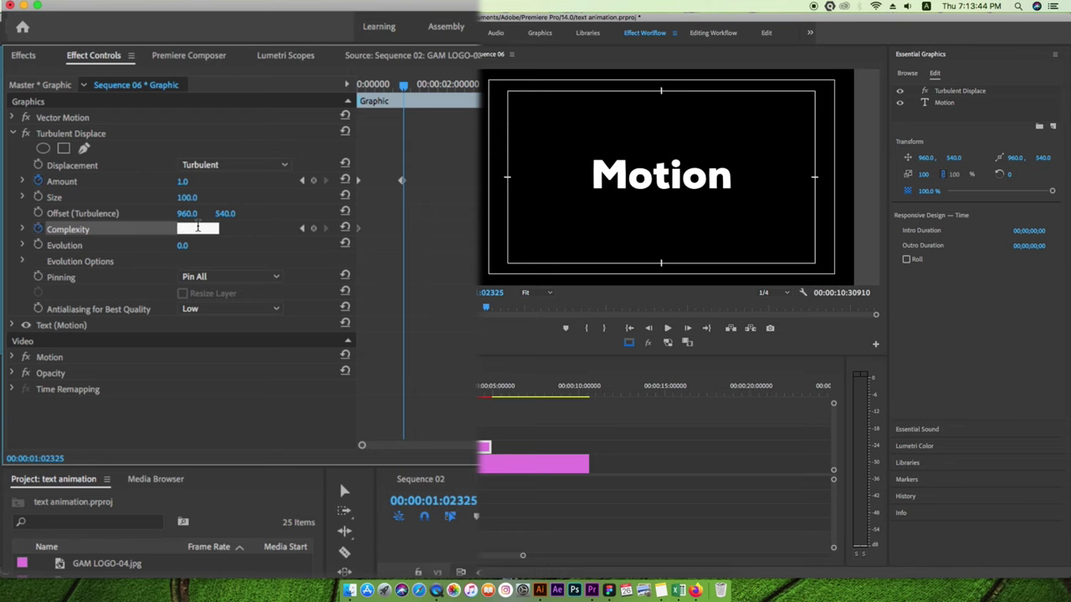
pyautogui.write('0')
pyautogui.press('Return')
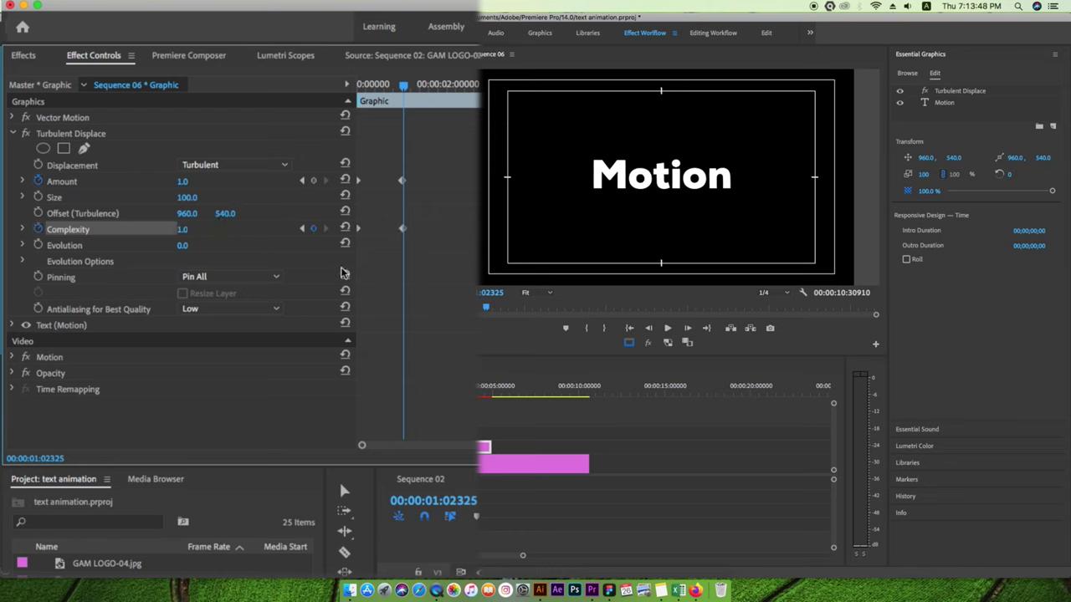
# Play the Motion title from the beginning to check the displacement animation, and return to the start.
pyautogui.moveTo(407, 88); pyautogui.dragTo(324, 123)
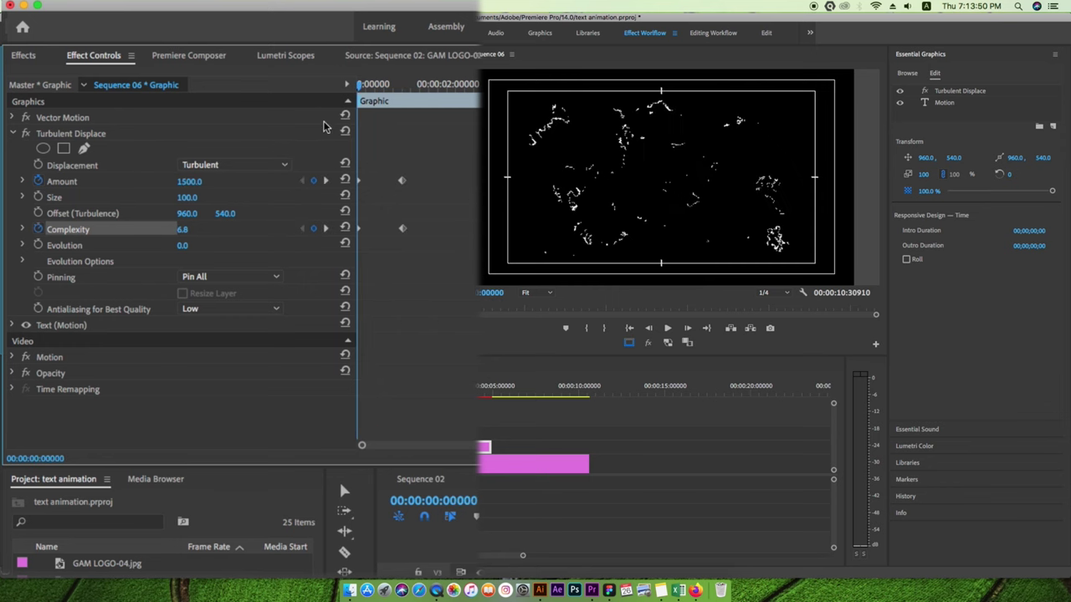
pyautogui.press('space')
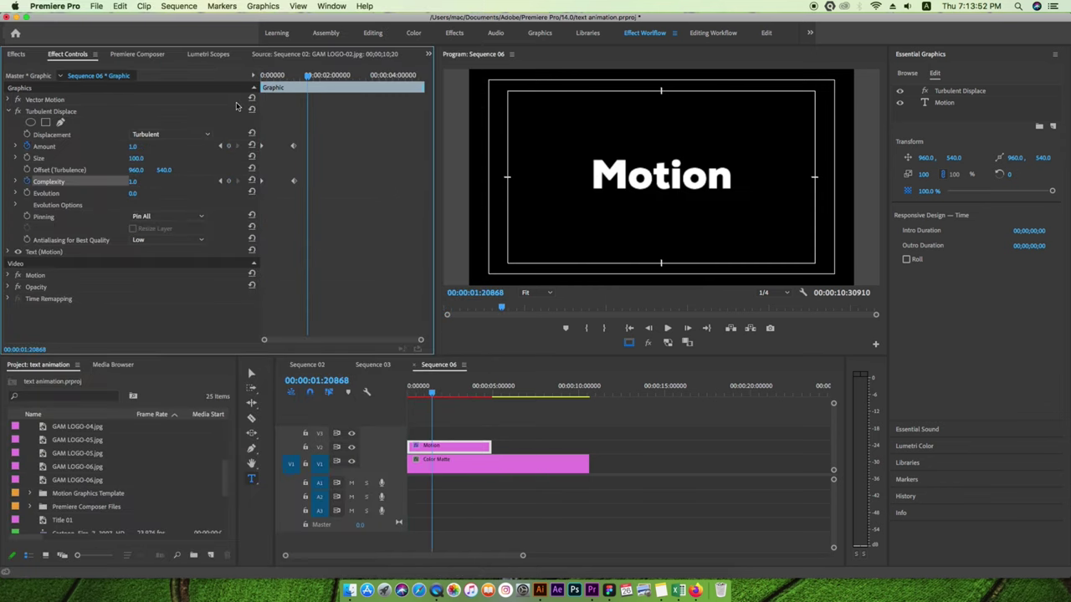
pyautogui.press('space')
pyautogui.press('Home')
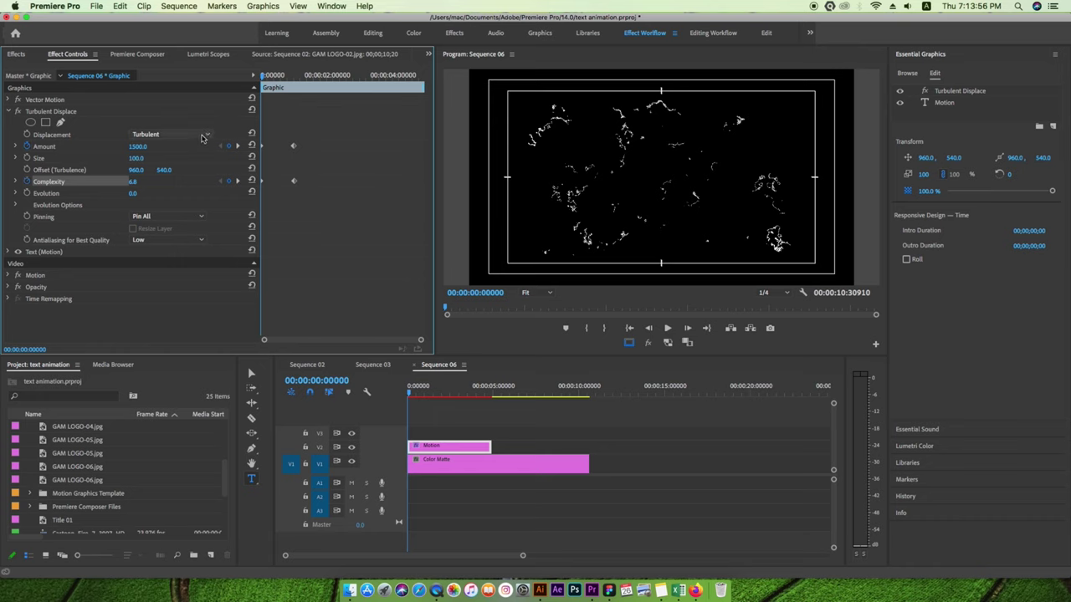
# Change the Turbulent Displace displacement type to Twist.
pyautogui.click(204, 136)
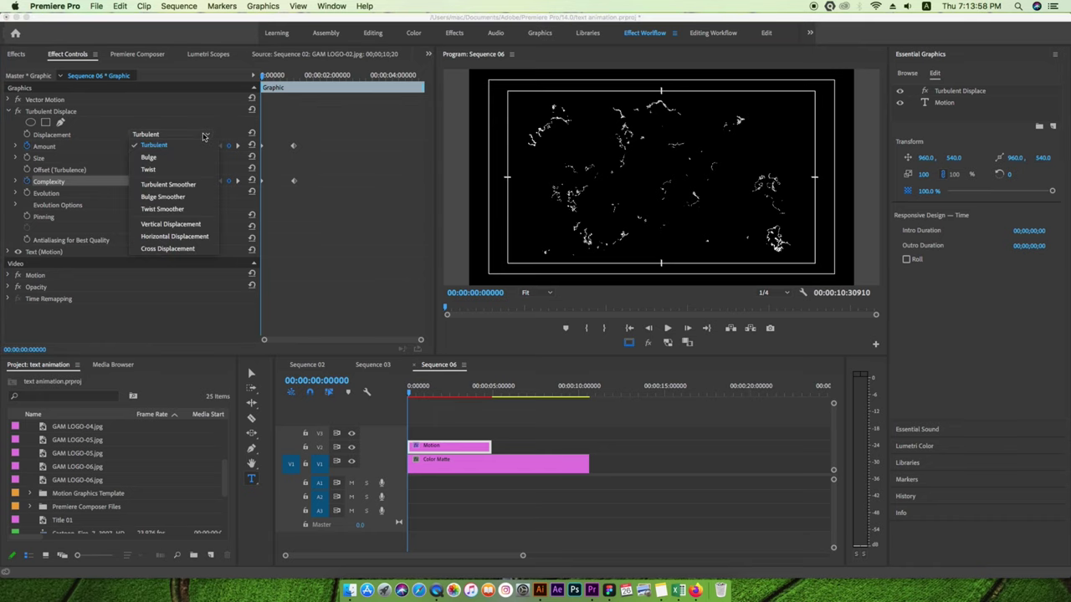
pyautogui.click(169, 171)
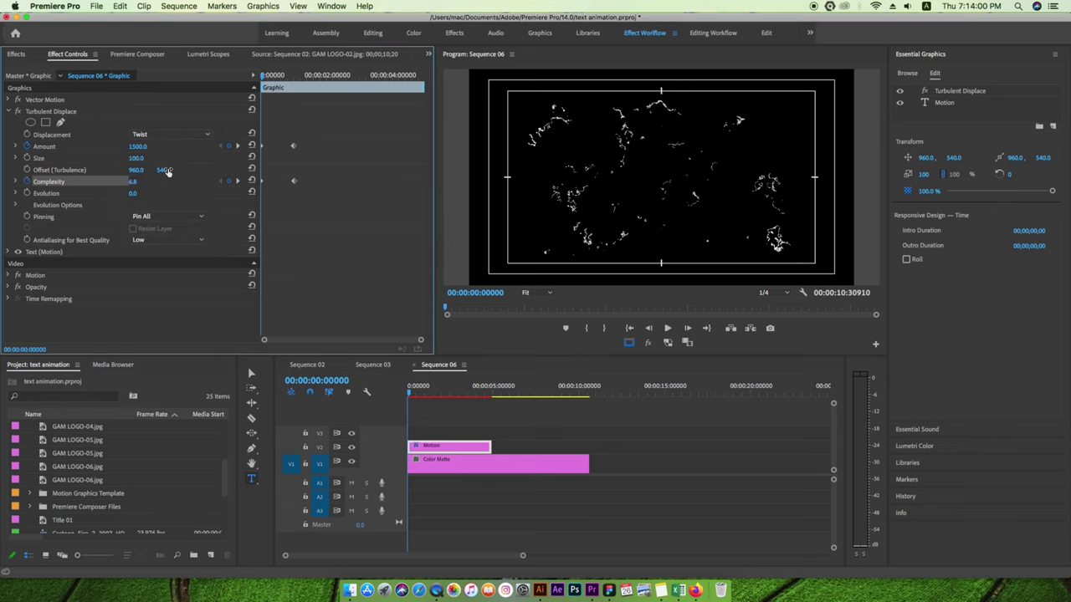
# Play the Twist version, and try Cross Displacement as the Turbulent Displace displacement type, previewing it from the start.
pyautogui.press('space')
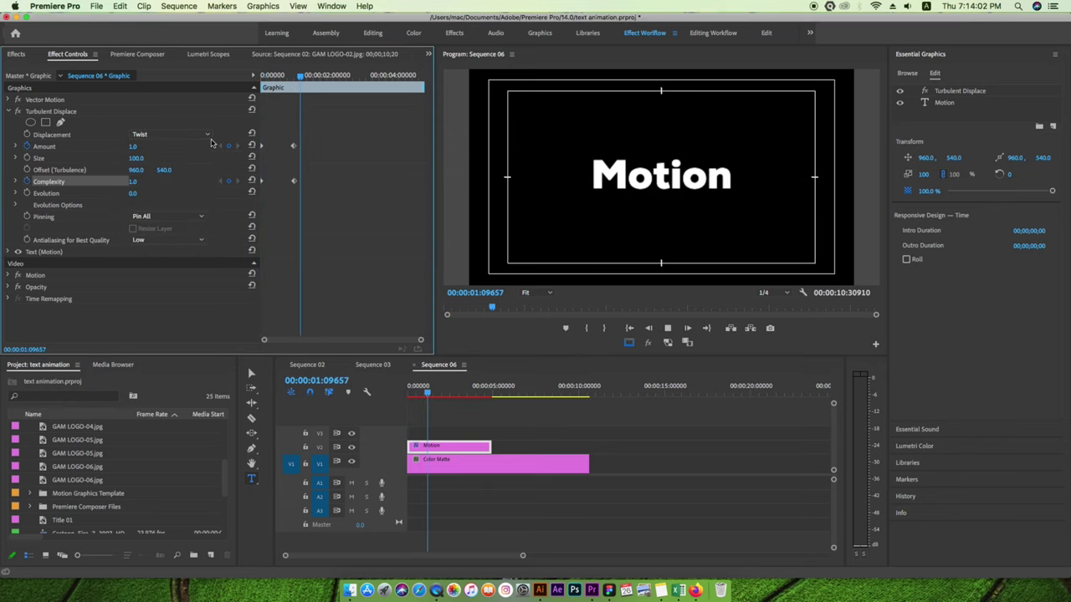
pyautogui.click(207, 134)
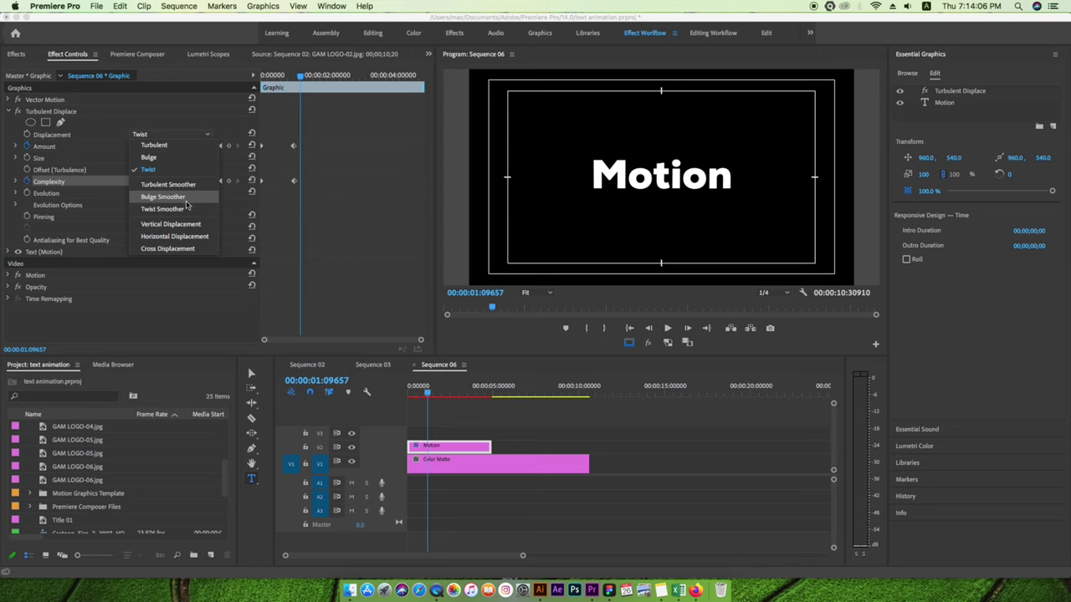
pyautogui.click(182, 249)
pyautogui.press('space')
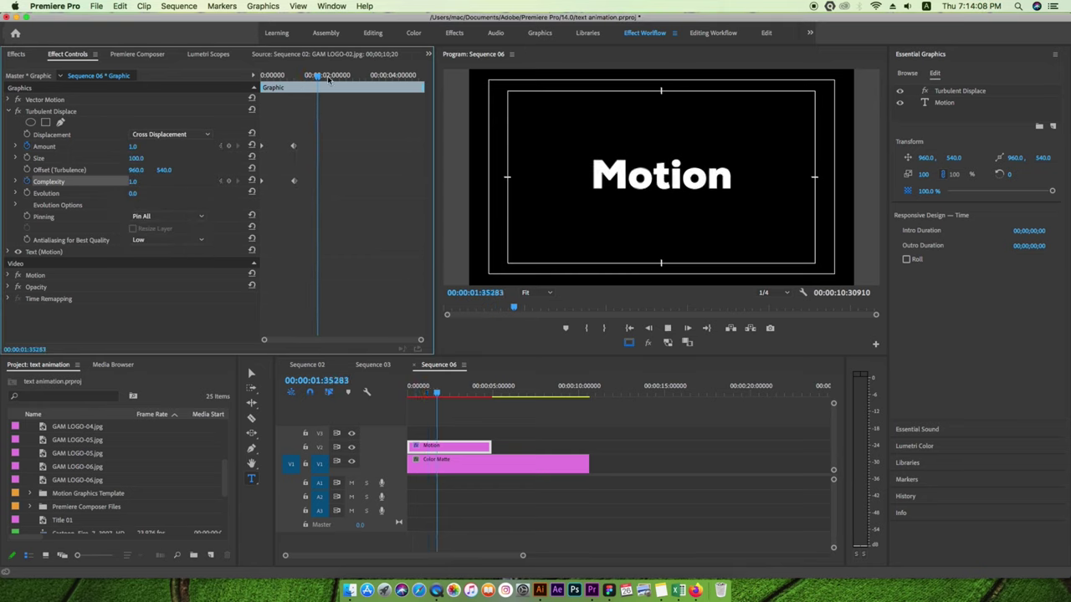
pyautogui.moveTo(327, 78); pyautogui.dragTo(231, 121)
pyautogui.press('space')
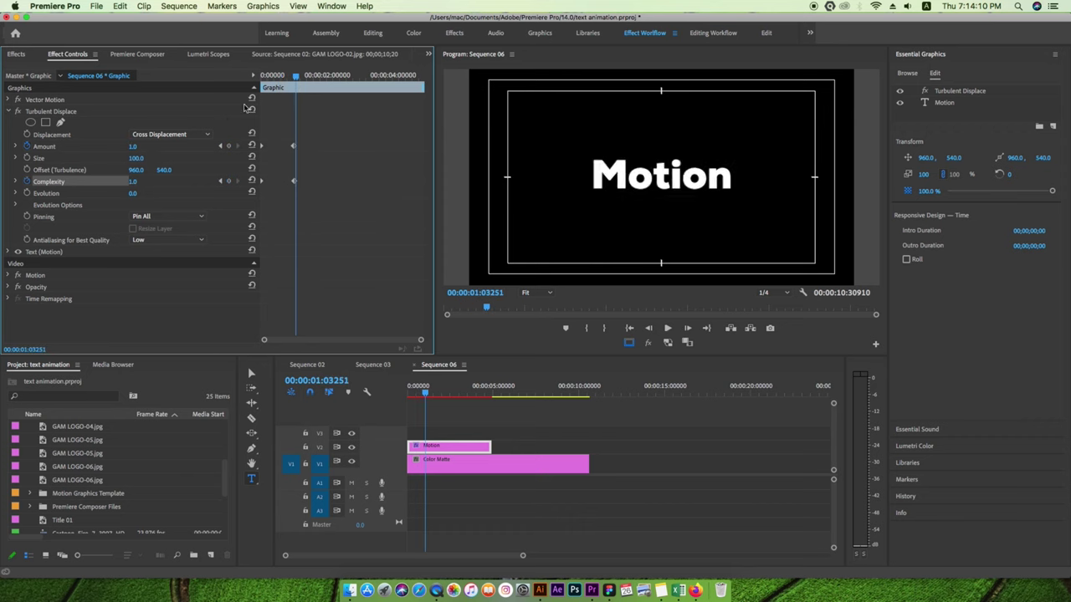
pyautogui.press('space')
pyautogui.press('Home')
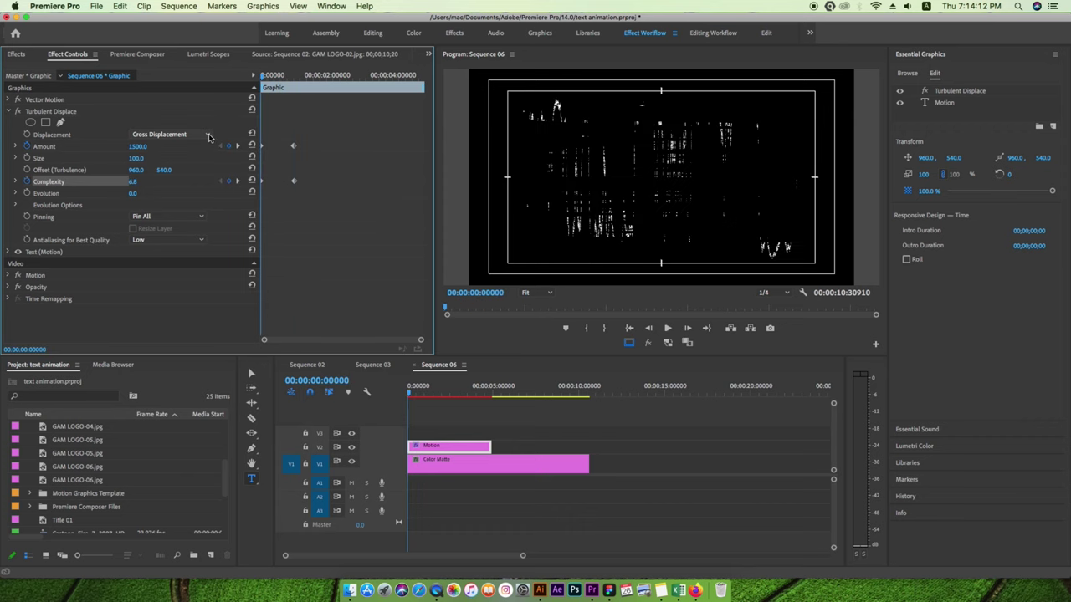
# Set the Turbulent Displace displacement type to Turbulent and play the Motion title from the beginning to check it.
pyautogui.click(208, 137)
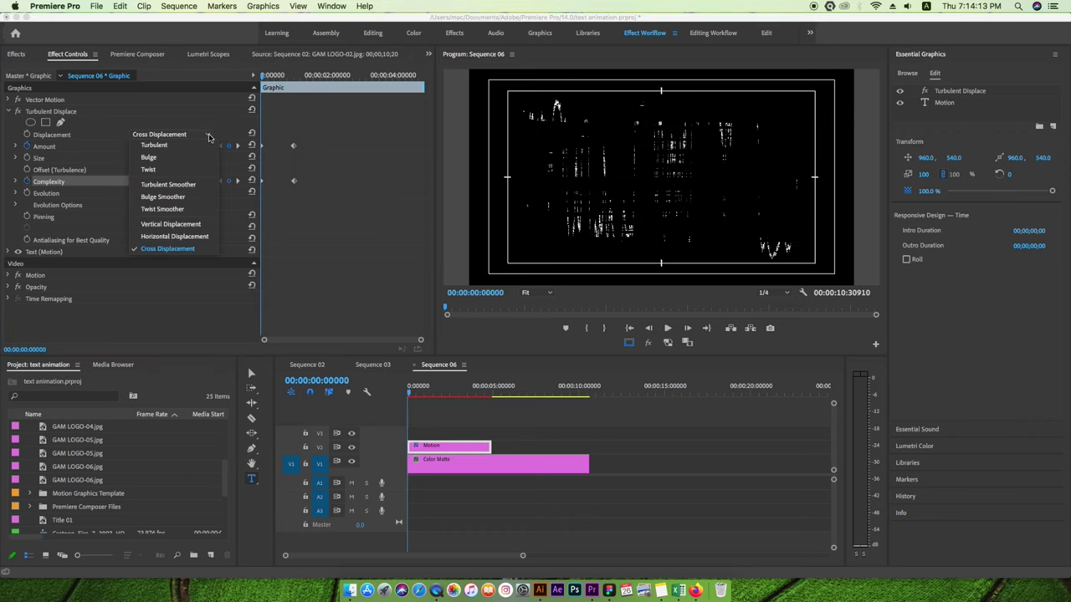
pyautogui.click(166, 145)
pyautogui.press('space')
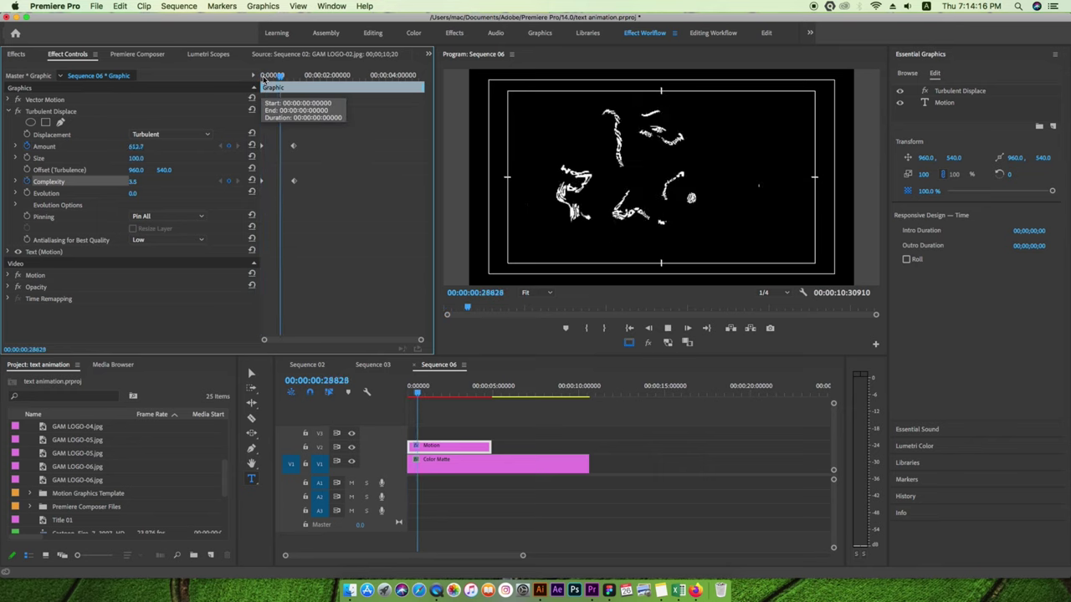
pyautogui.press('space')
pyautogui.moveTo(298, 75); pyautogui.dragTo(230, 127)
pyautogui.press('space')
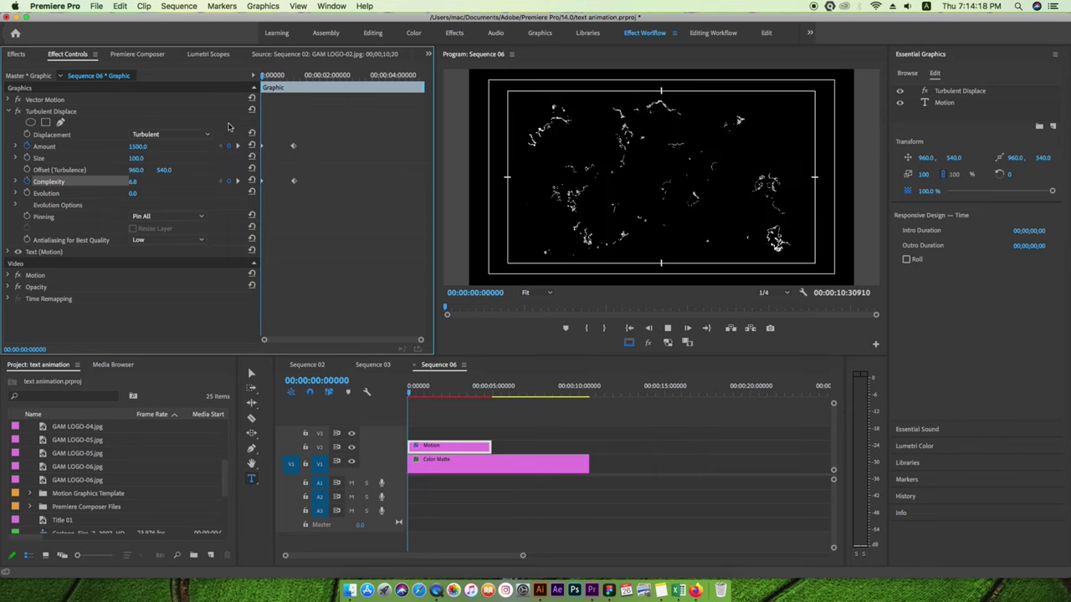
pyautogui.press('space')
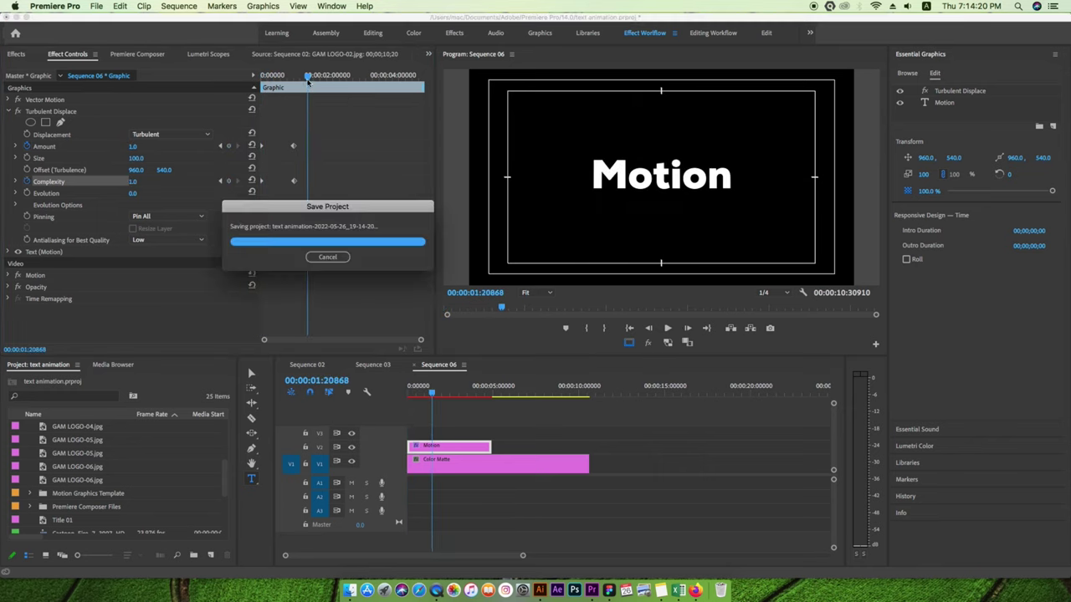
# Enable keyframing for the Vector Motion Scale at about 0.6 seconds, while the text is still displaced.
pyautogui.moveTo(304, 82); pyautogui.dragTo(277, 101)
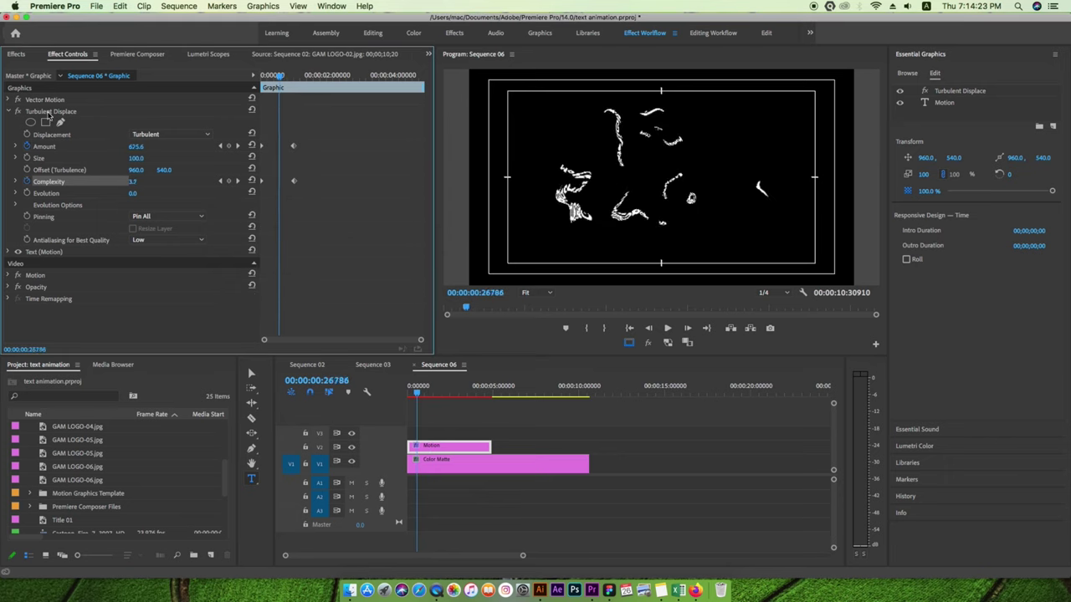
pyautogui.click(10, 100)
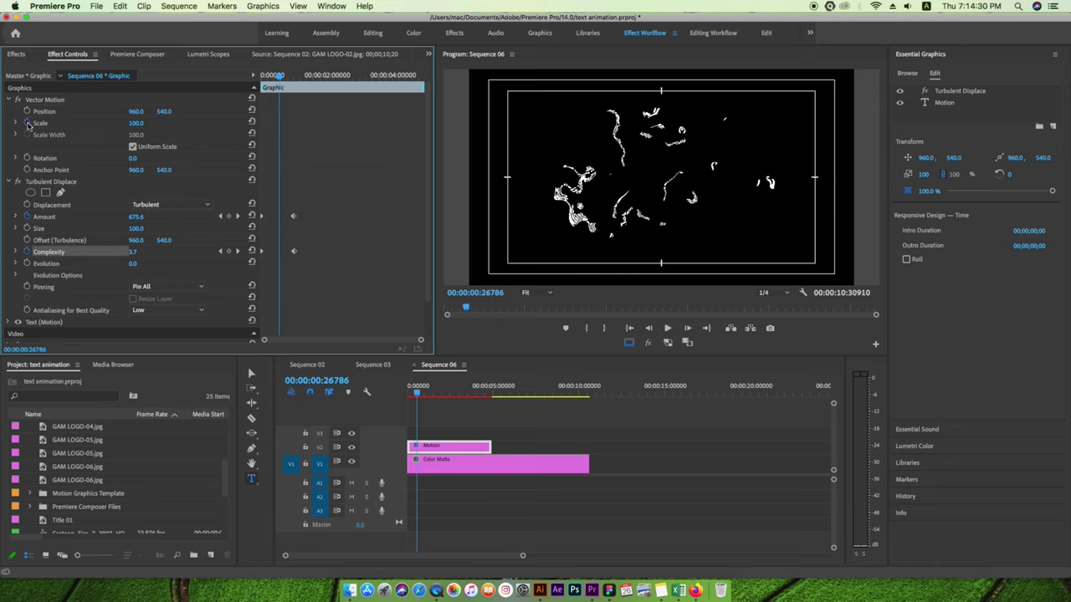
pyautogui.click(26, 123)
# Add a Vector Motion Scale keyframe of 60 at about one second.
pyautogui.moveTo(282, 78); pyautogui.dragTo(294, 78)
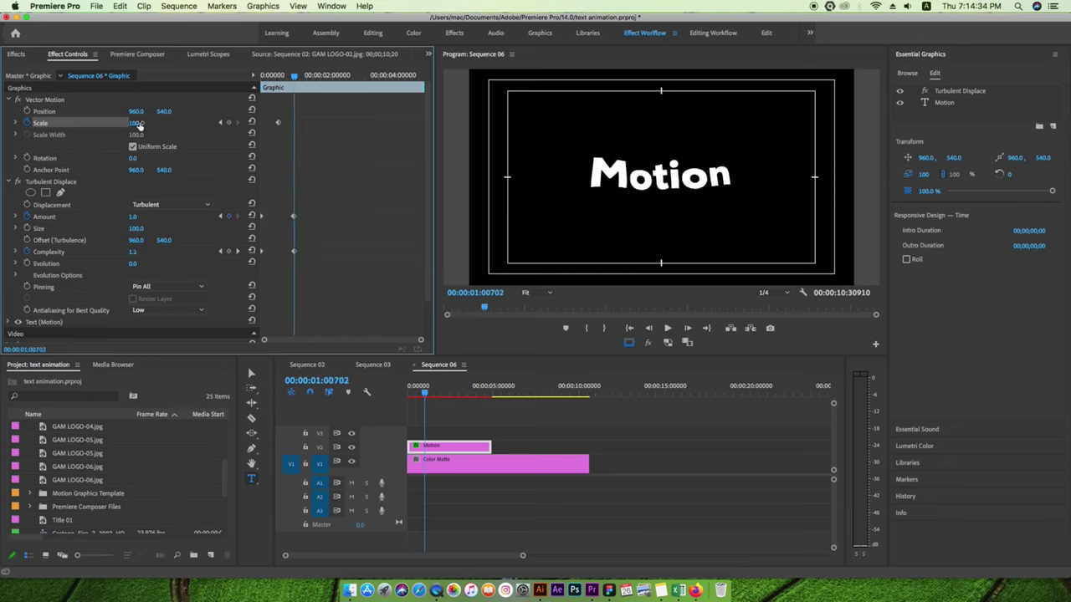
pyautogui.moveTo(136, 123); pyautogui.dragTo(112, 122)
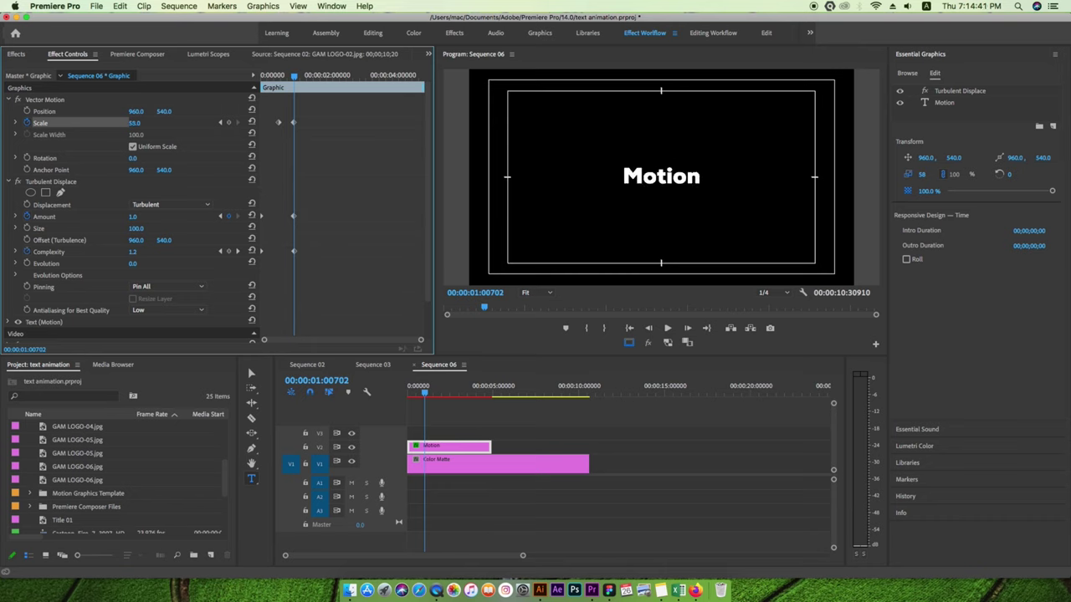
pyautogui.click(136, 123)
pyautogui.write('6')
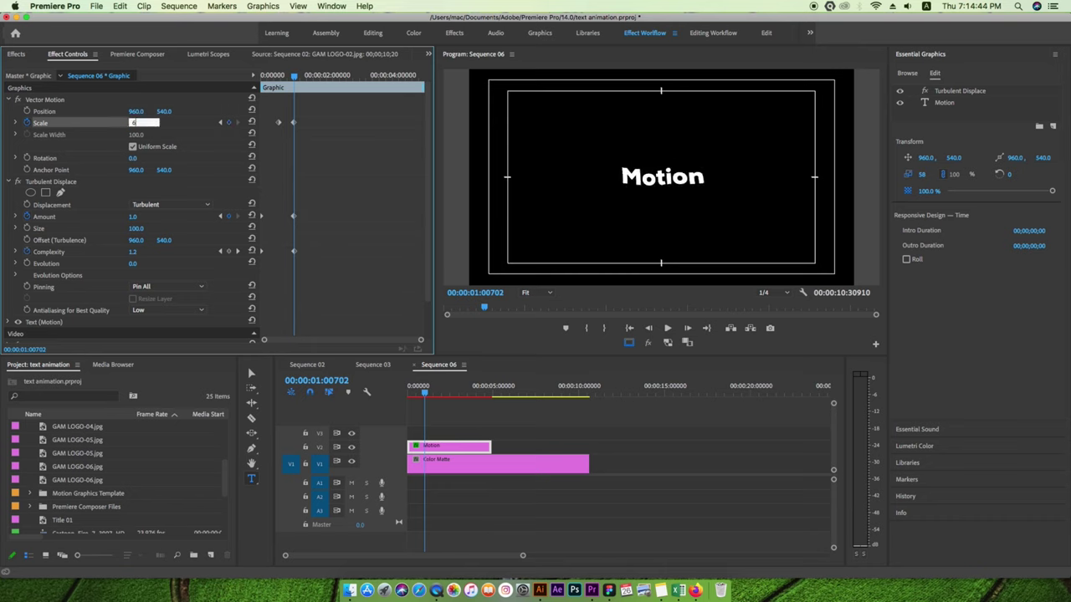
pyautogui.write('0')
pyautogui.press('Return')
# Apply Ease In to both Vector Motion Scale keyframes.
pyautogui.moveTo(309, 108); pyautogui.dragTo(260, 146)
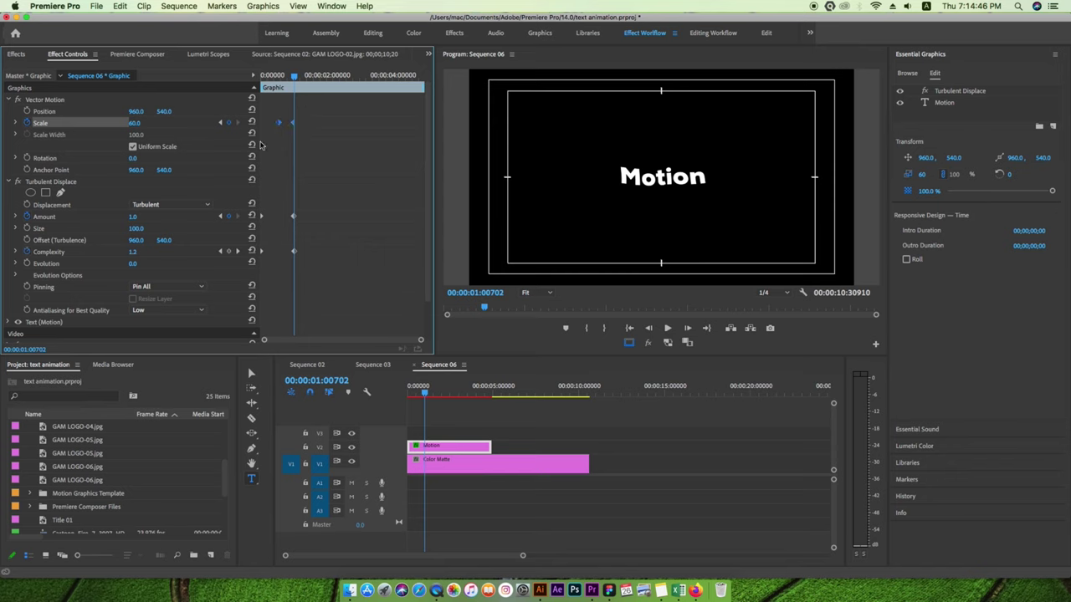
pyautogui.rightClick(291, 126)
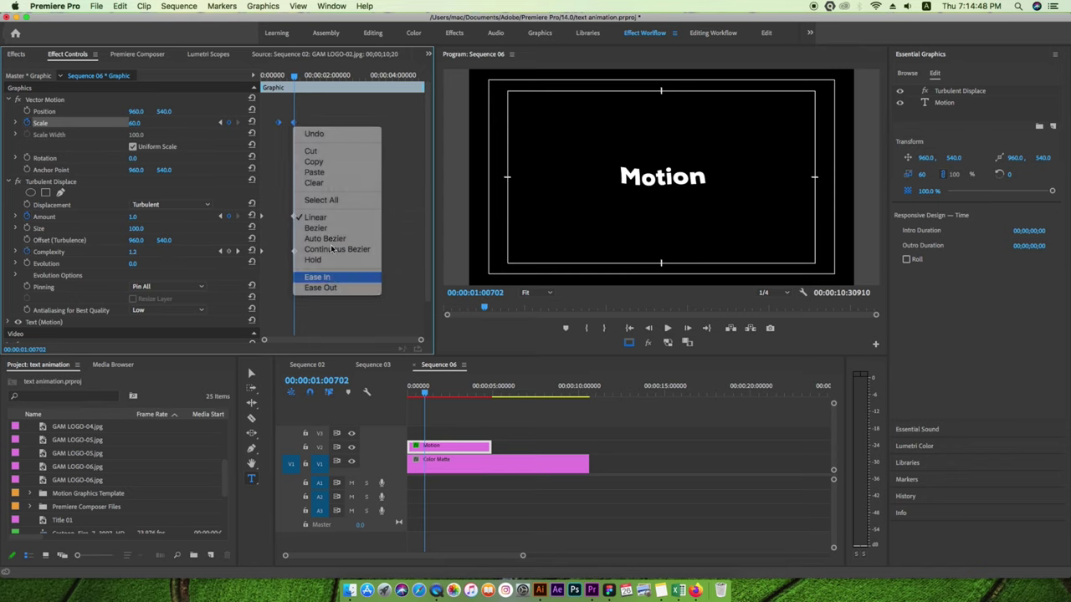
pyautogui.click(332, 278)
# Apply Ease In to all Turbulent Displace Amount and Complexity keyframes, and play the title to check the easing.
pyautogui.moveTo(328, 203); pyautogui.dragTo(262, 270)
pyautogui.rightClick(295, 255)
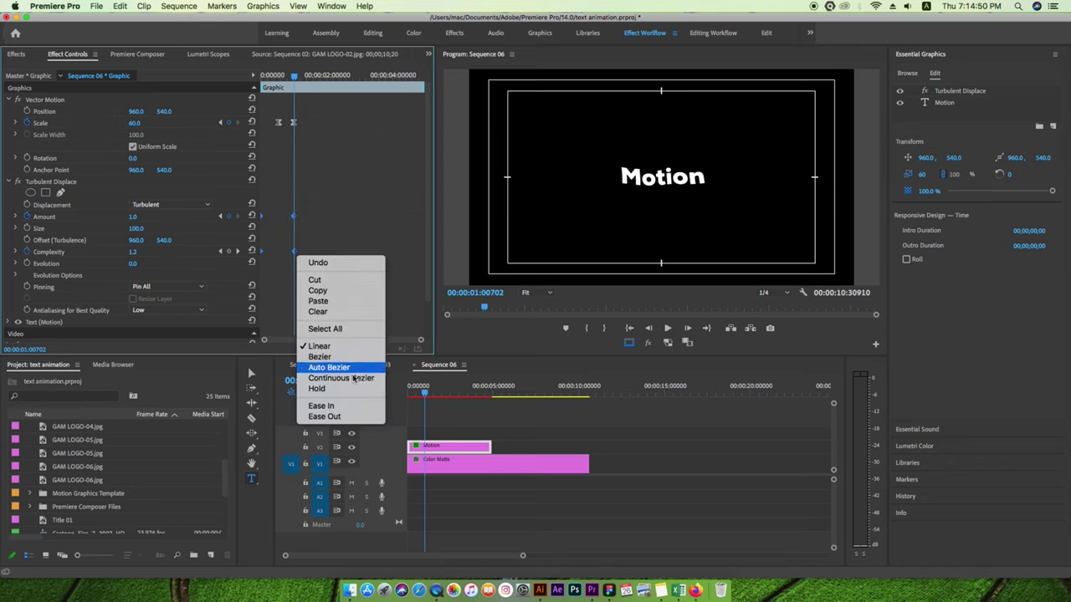
pyautogui.click(331, 406)
pyautogui.press('space')
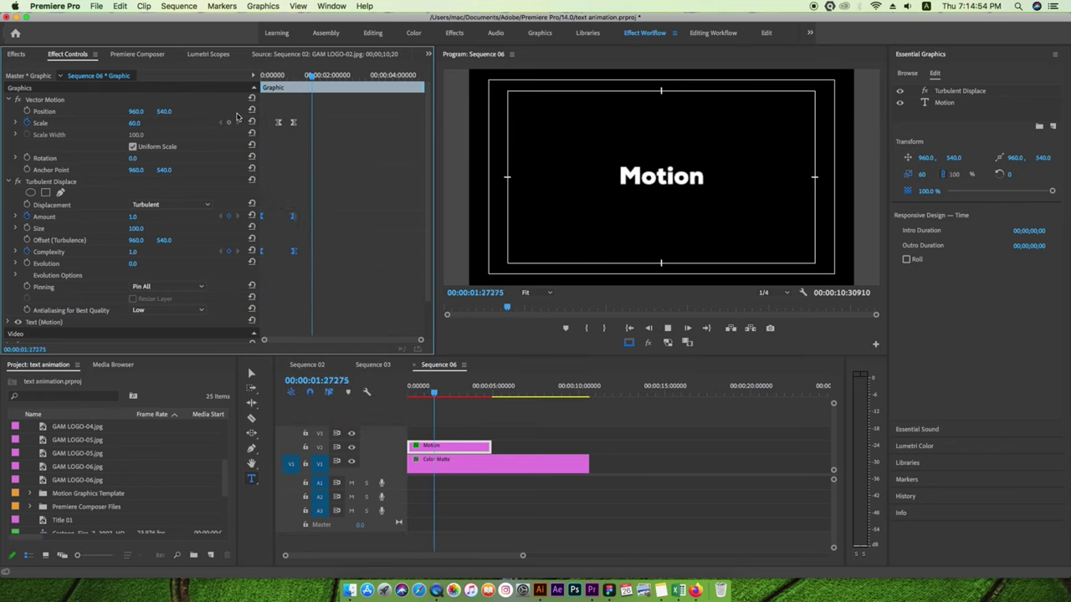
pyautogui.moveTo(334, 80); pyautogui.dragTo(280, 104)
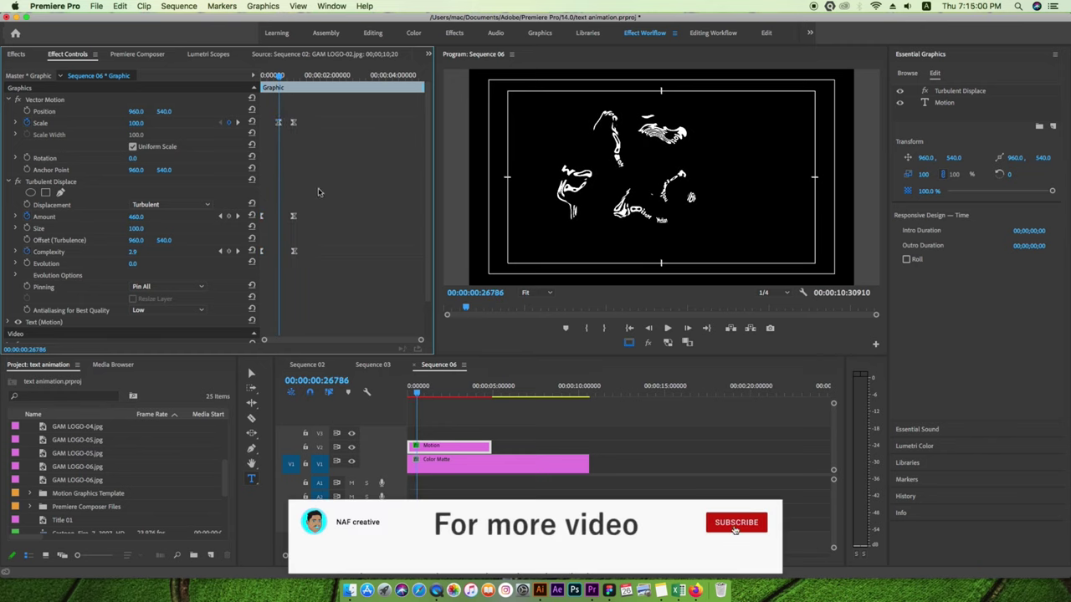
# Move the ending Amount and Complexity keyframes to about 1.5 seconds and the two Scale keyframes to about 1 and 1.6 seconds, previewing the timing.
pyautogui.moveTo(294, 251); pyautogui.dragTo(310, 253)
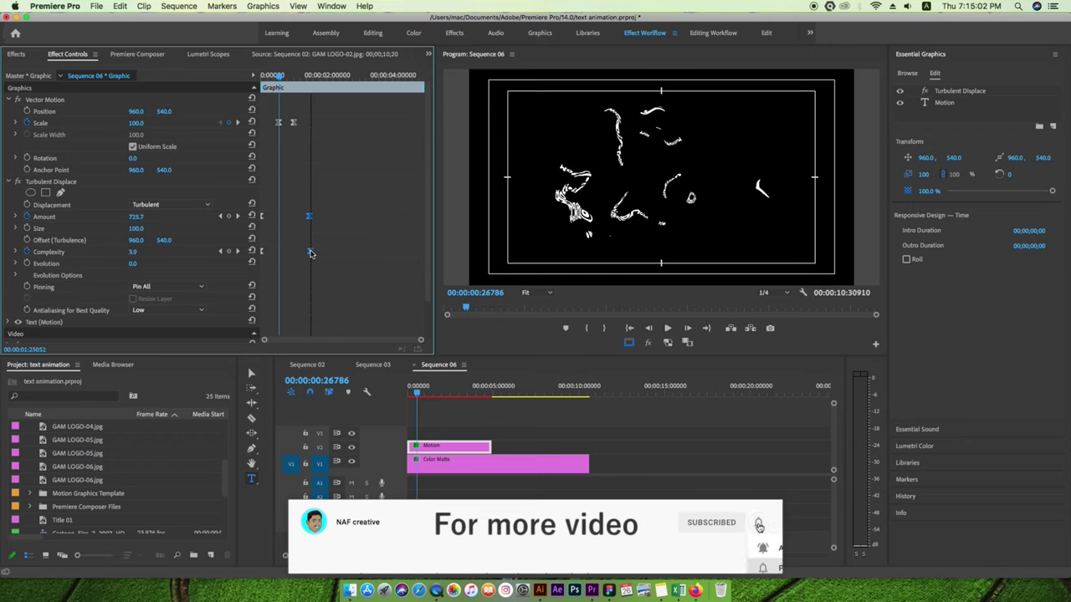
pyautogui.moveTo(307, 116)
pyautogui.mouseDown()
pyautogui.moveTo(269, 132)
pyautogui.moveTo(314, 127)
pyautogui.mouseUp()
pyautogui.click(320, 135)
pyautogui.press('space')
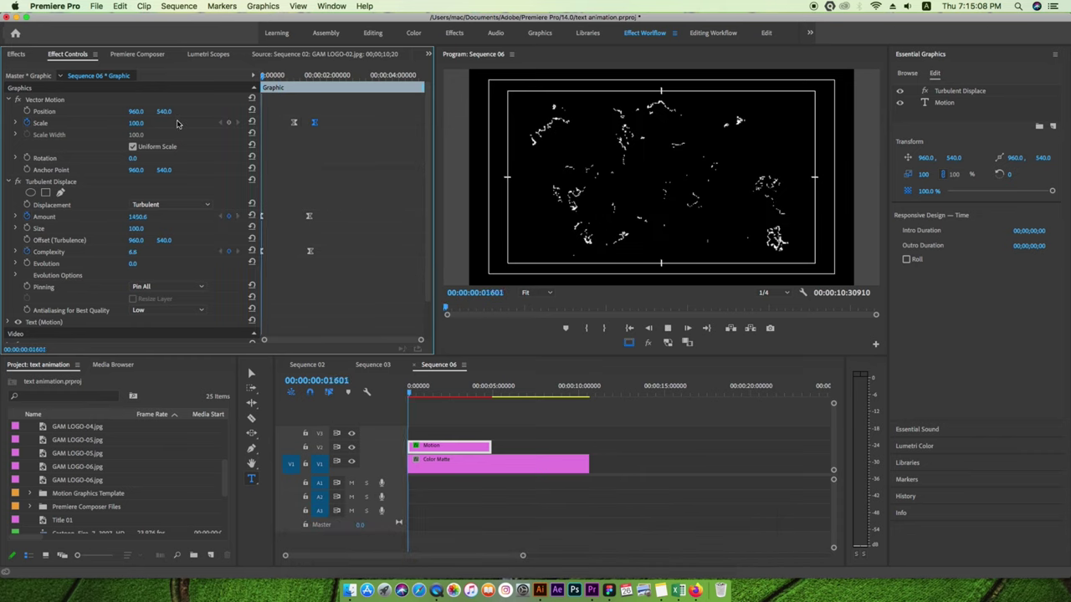
pyautogui.press('space')
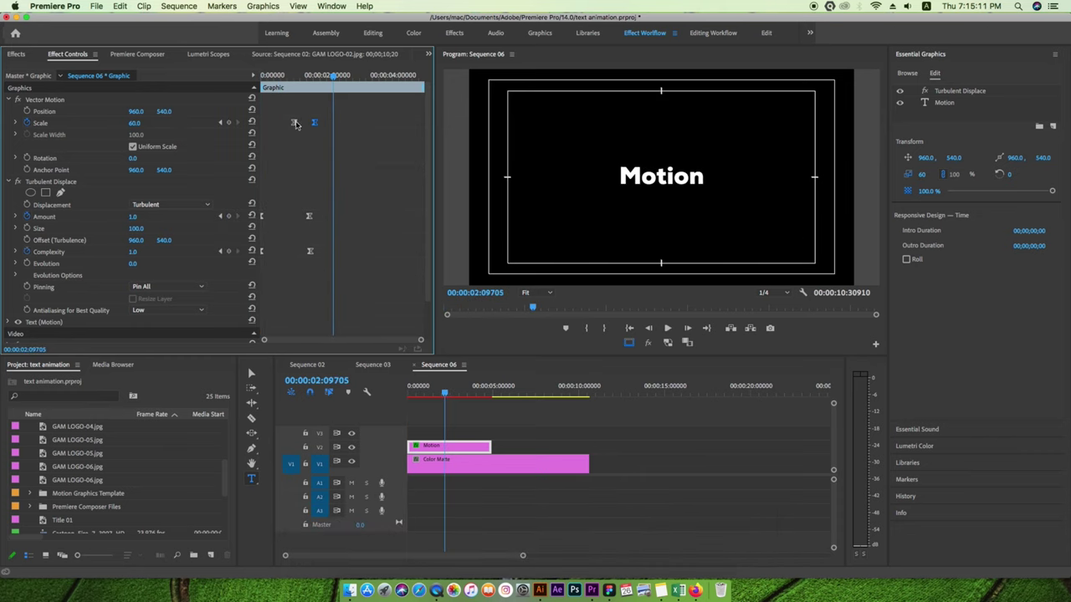
# Move the first Scale keyframe to about 1.2 seconds and play the title from the beginning to check the timing.
pyautogui.moveTo(295, 125); pyautogui.dragTo(303, 126)
pyautogui.moveTo(325, 77); pyautogui.dragTo(223, 113)
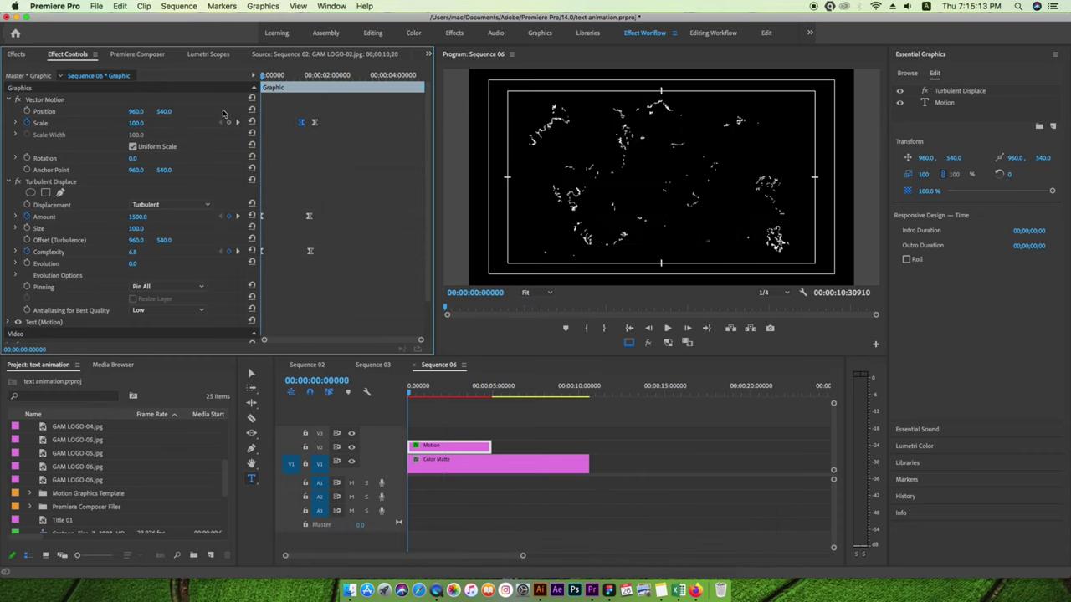
pyautogui.press('space')
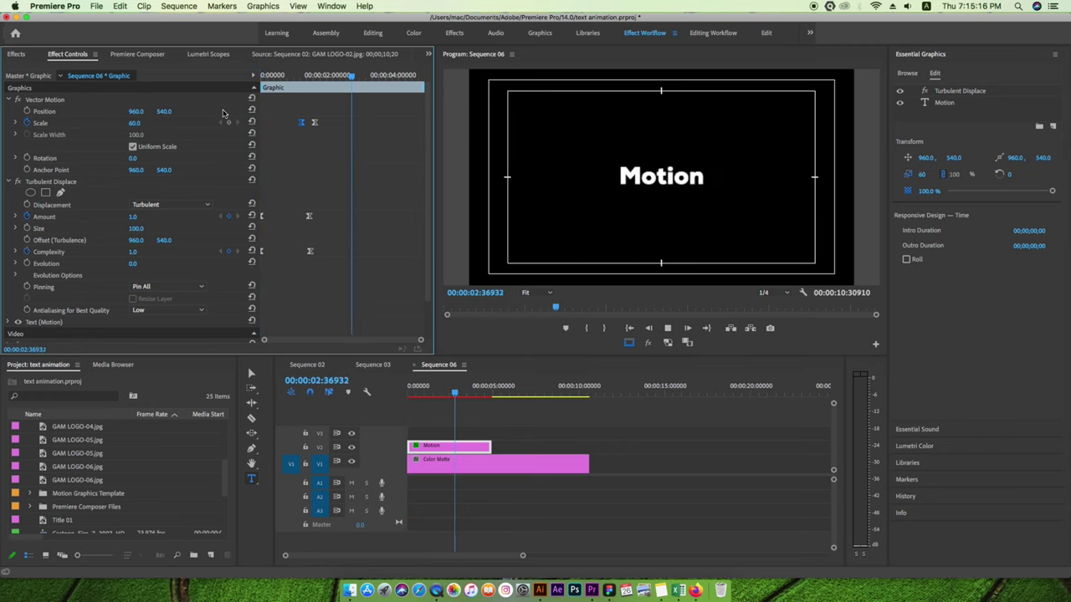
pyautogui.press('space')
pyautogui.press('Home')
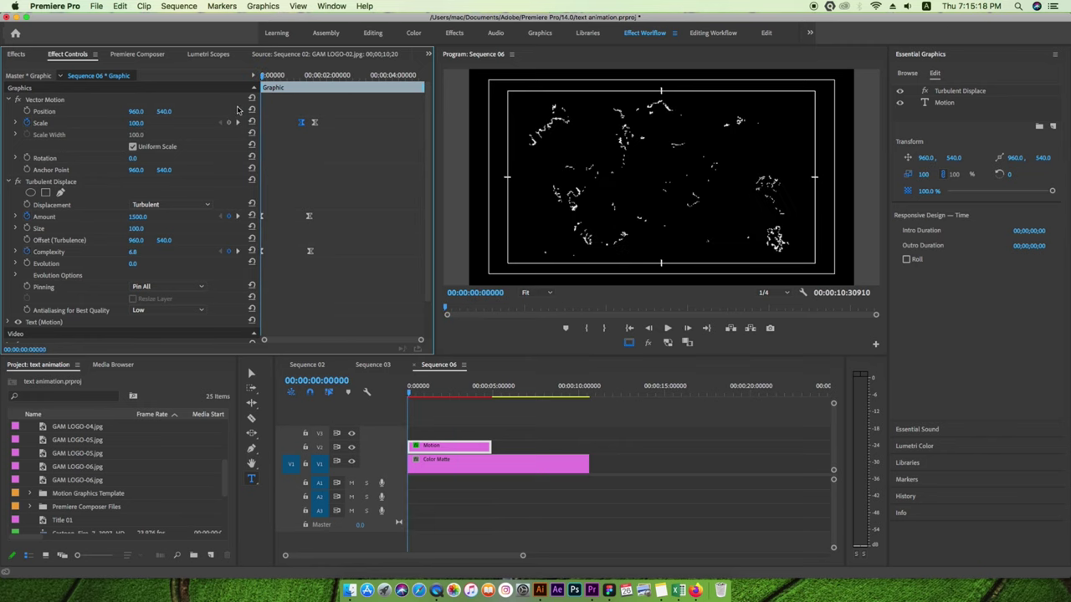
# Trim the end of the Color Matte clip to match the end of the Motion clip, and play the sequence from the beginning.
pyautogui.moveTo(584, 461); pyautogui.dragTo(491, 461)
pyautogui.press('space')
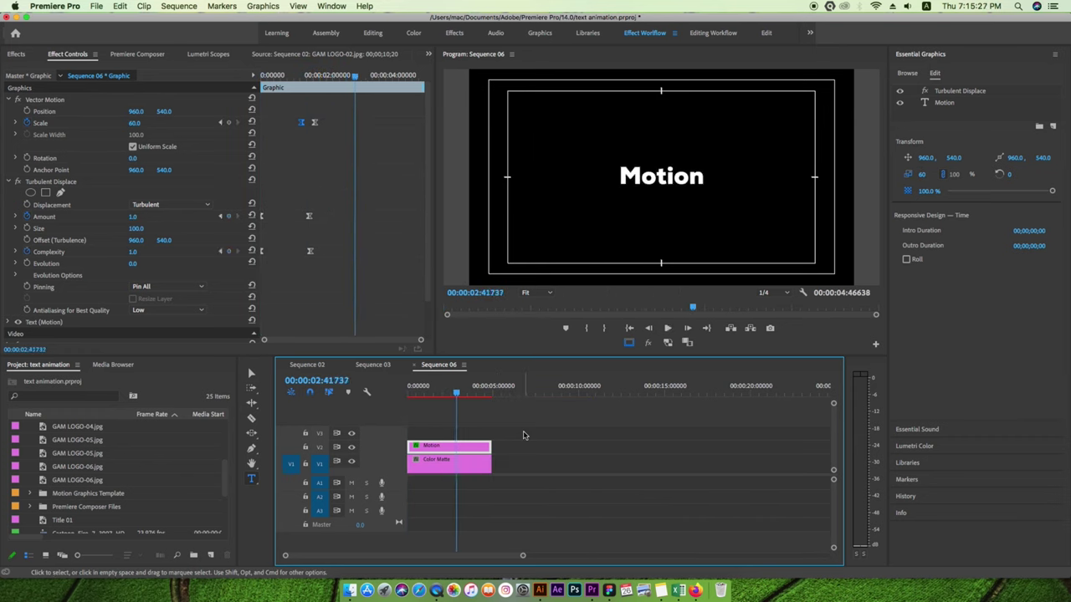
pyautogui.moveTo(455, 394); pyautogui.dragTo(370, 409)
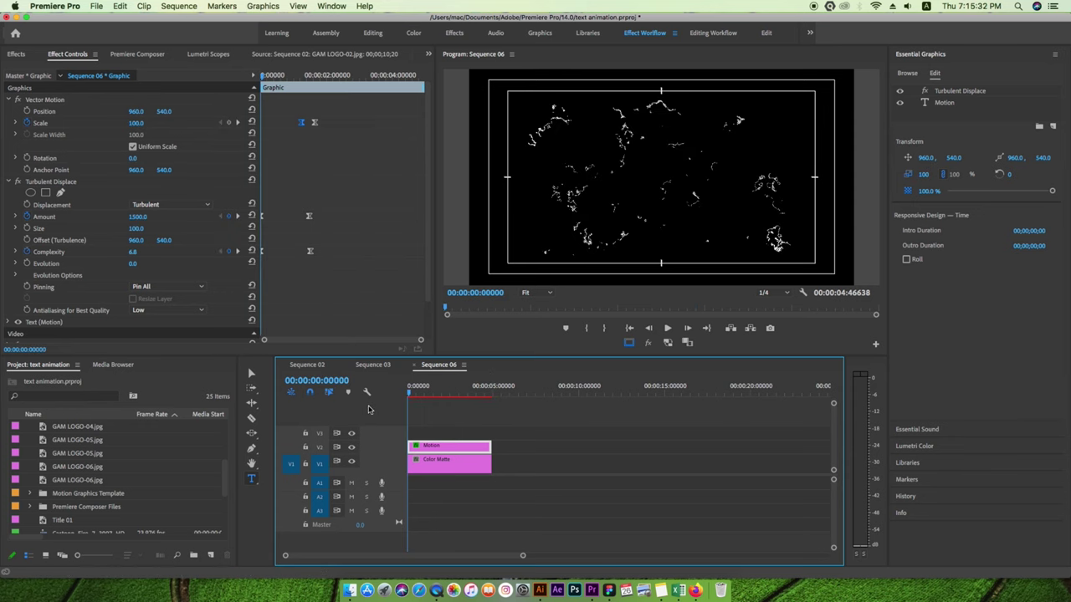
pyautogui.press('space')
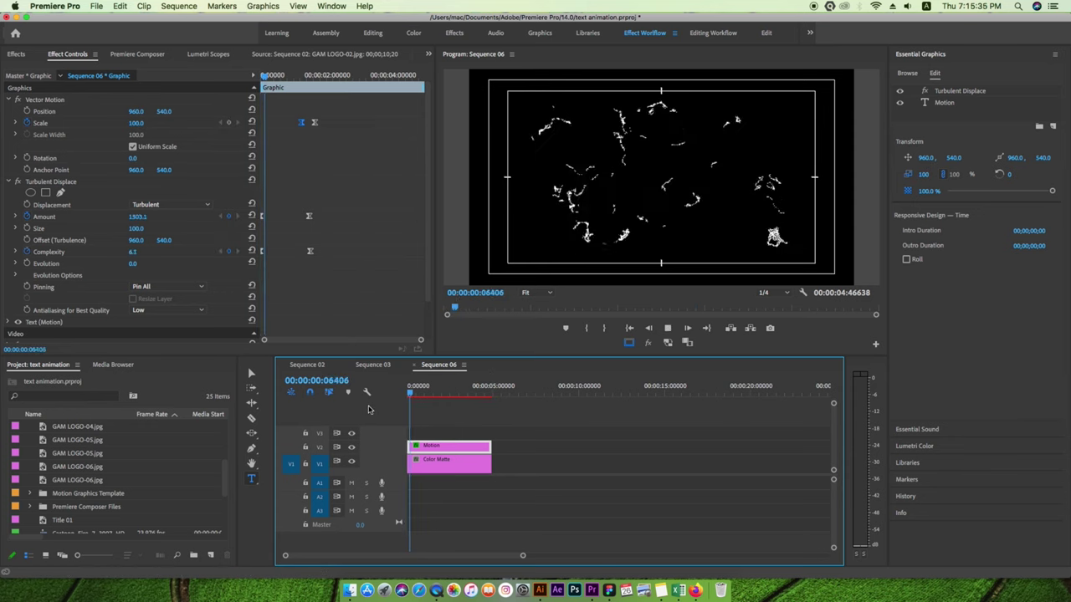
pyautogui.press('space')
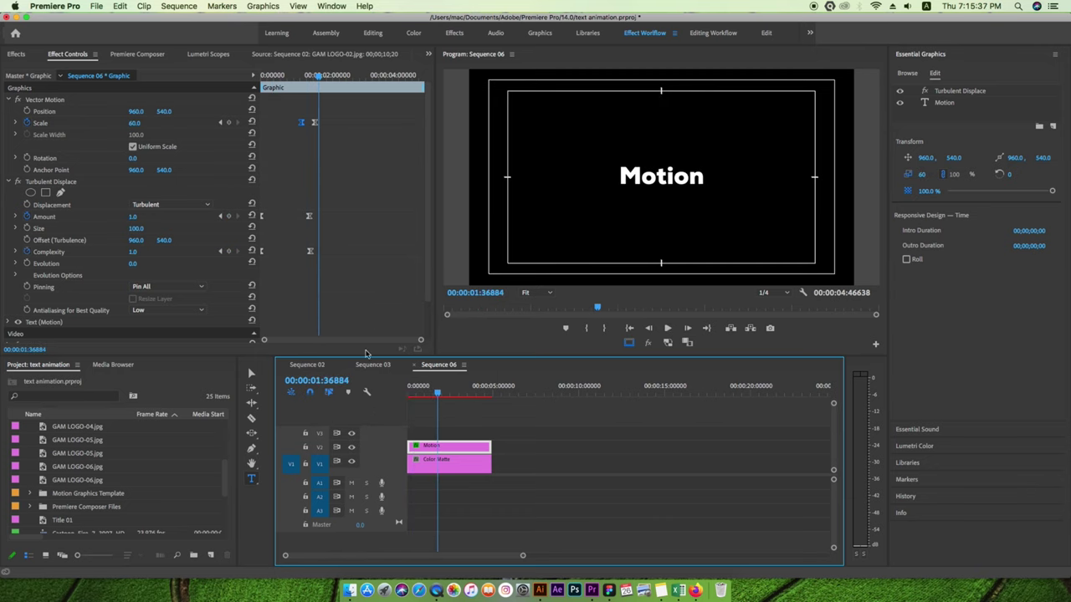